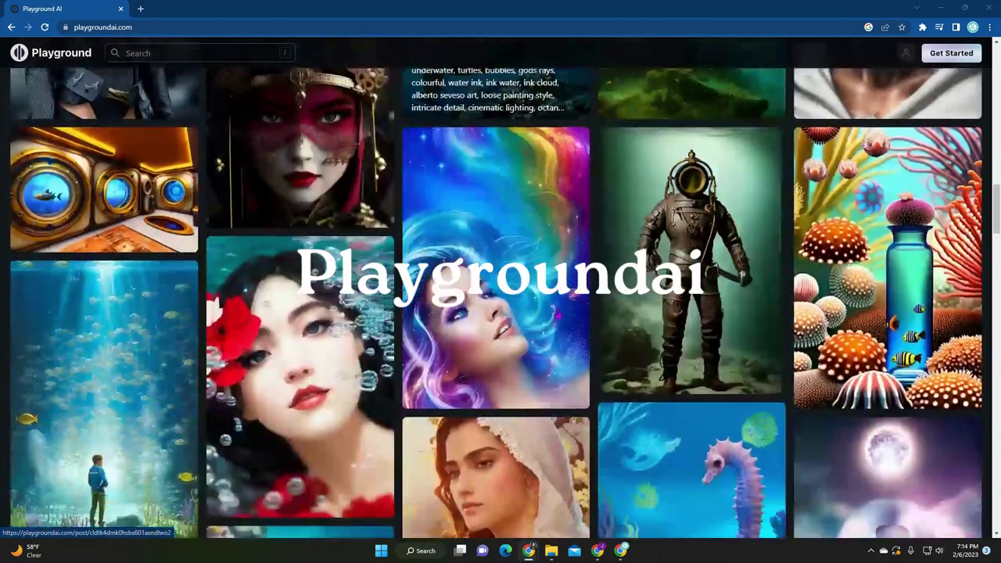
Scroll through the community-generated images and prompts on the Playground AI homepage feed
{"action": "scroll", "coordinate": [559, 314], "scroll_direction": "down", "scroll_amount": 2}
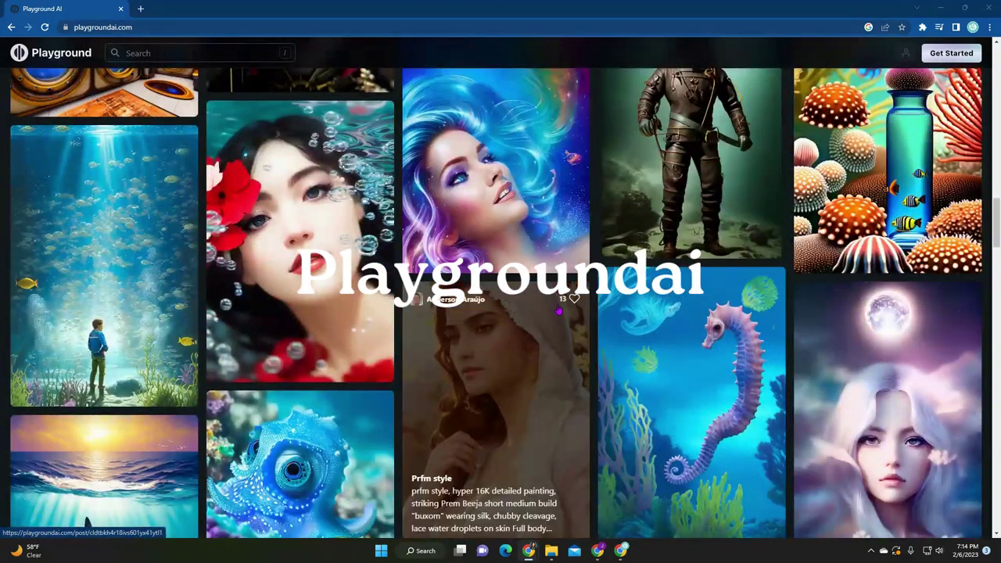
{"action": "scroll", "coordinate": [559, 311], "scroll_direction": "down", "scroll_amount": 5}
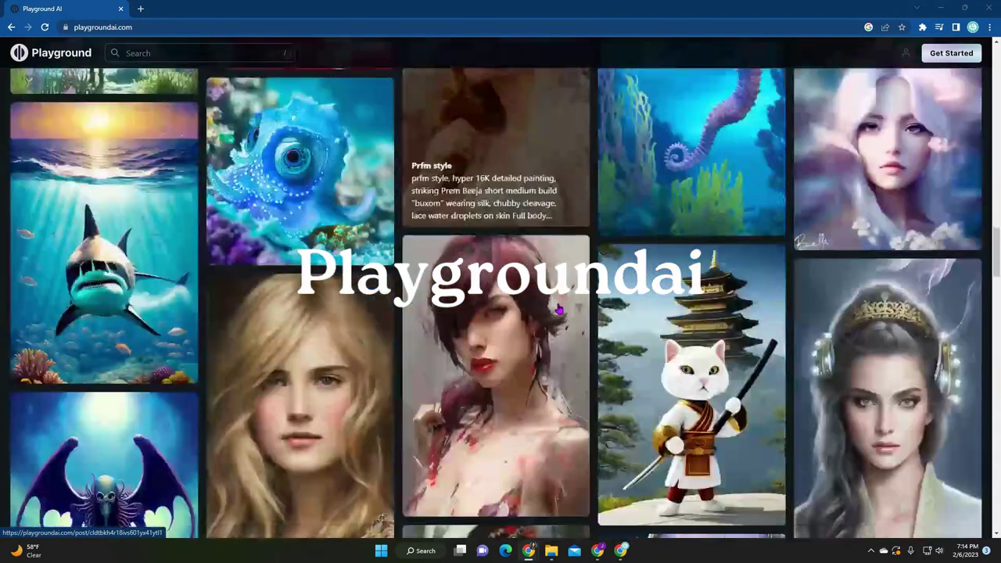
{"action": "scroll", "coordinate": [558, 310], "scroll_direction": "down", "scroll_amount": 2}
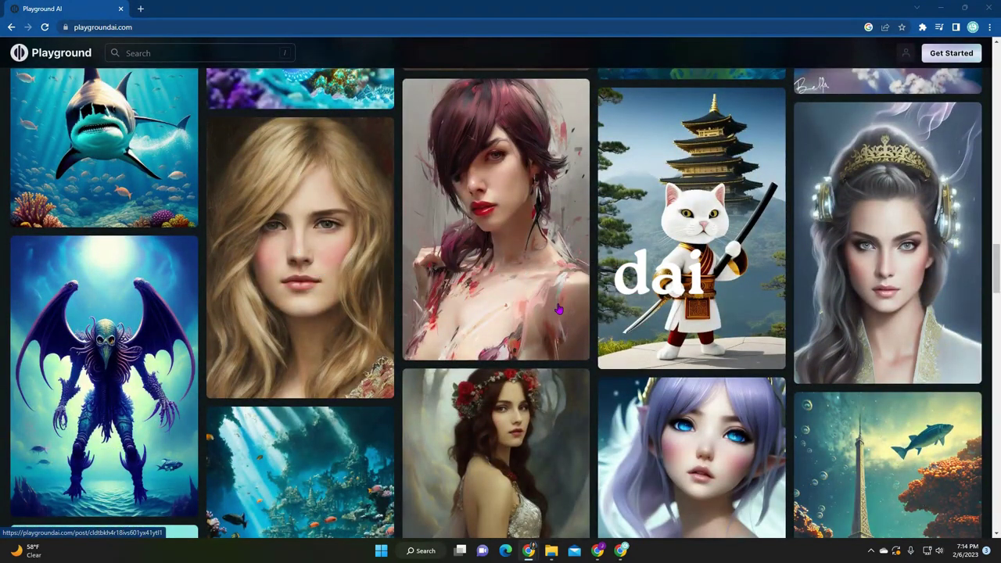
{"action": "scroll", "coordinate": [559, 311], "scroll_direction": "down", "scroll_amount": 3}
{"action": "scroll", "coordinate": [560, 311], "scroll_direction": "down", "scroll_amount": 2}
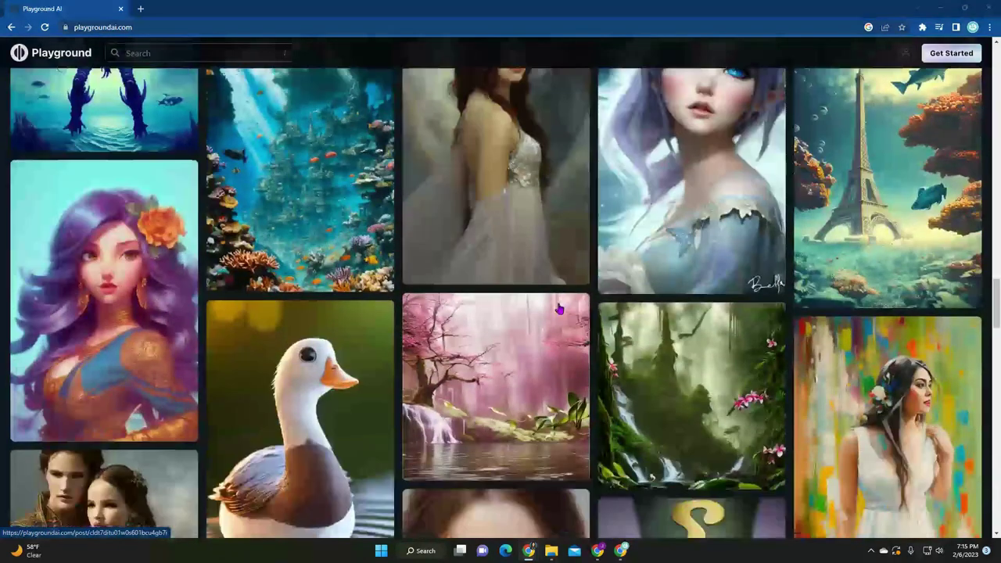
{"action": "scroll", "coordinate": [561, 310], "scroll_direction": "down", "scroll_amount": 5}
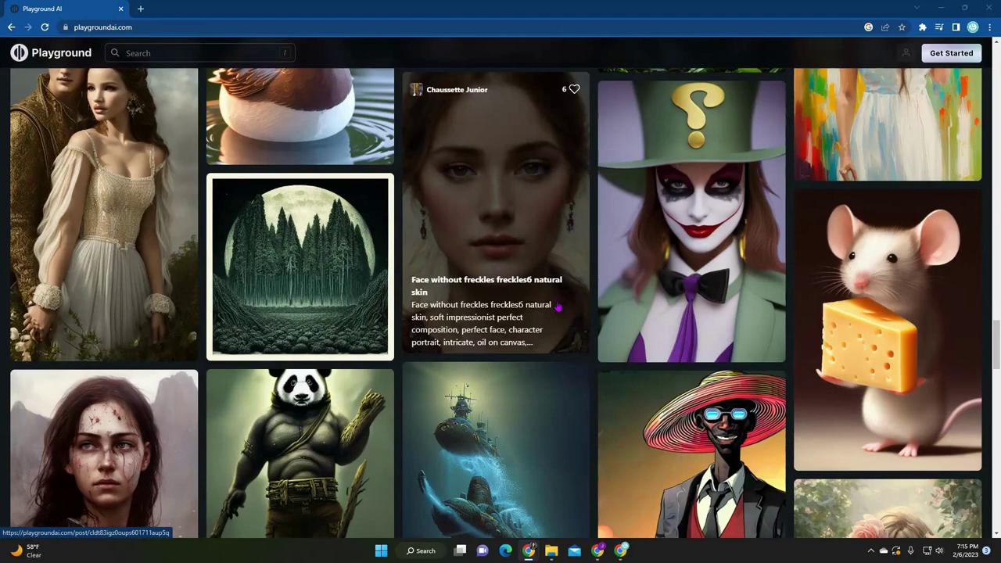
{"action": "scroll", "coordinate": [113, 305], "scroll_direction": "down", "scroll_amount": 2}
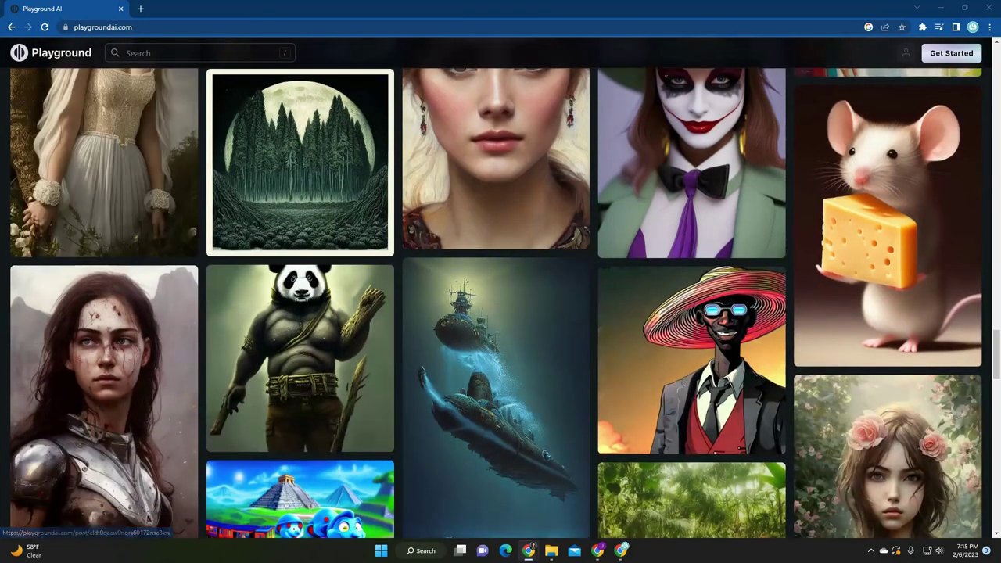
{"action": "scroll", "coordinate": [303, 170], "scroll_direction": "down", "scroll_amount": 2}
{"action": "scroll", "coordinate": [302, 170], "scroll_direction": "up", "scroll_amount": 1}
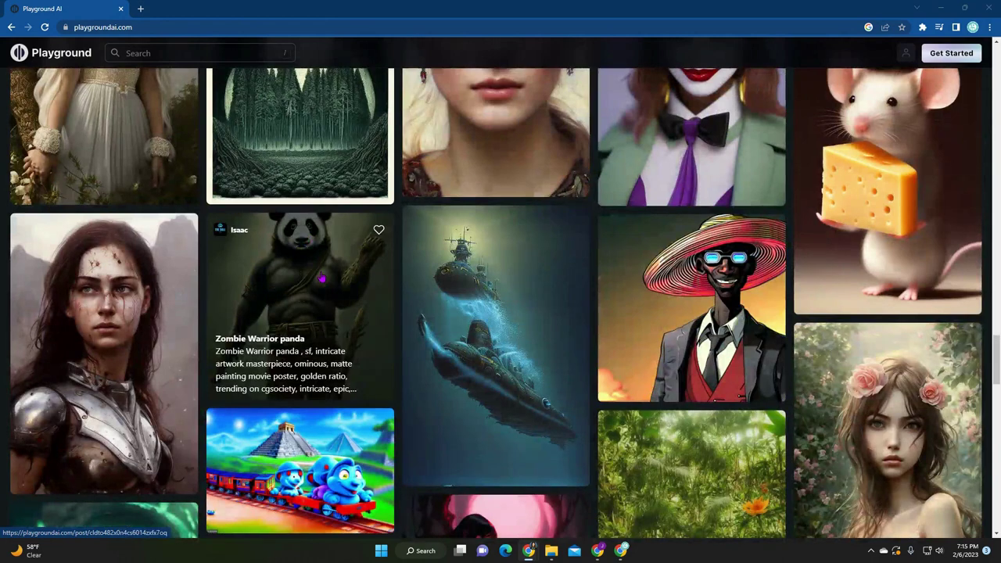
{"action": "scroll", "coordinate": [521, 313], "scroll_direction": "down", "scroll_amount": 2}
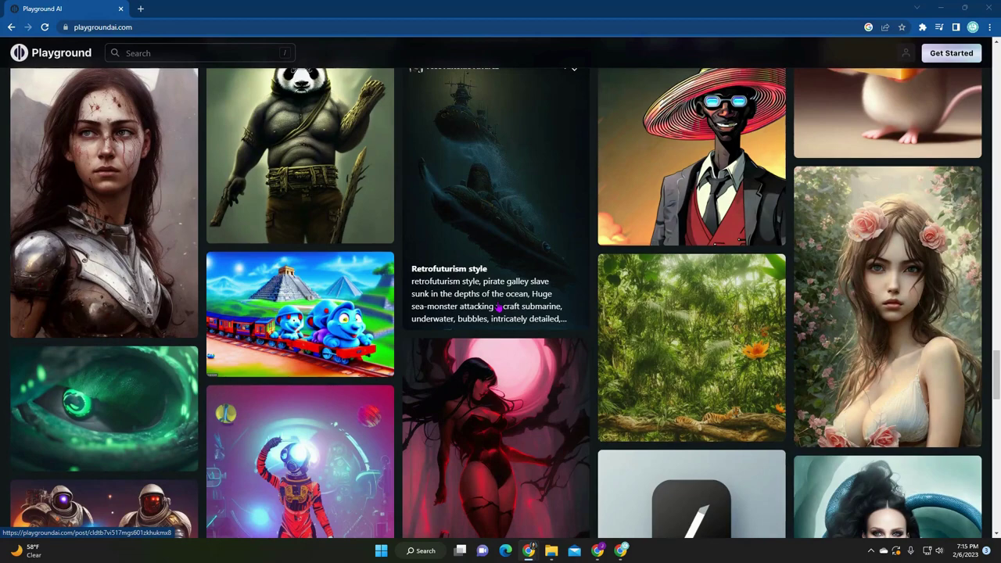
{"action": "scroll", "coordinate": [496, 306], "scroll_direction": "down", "scroll_amount": 8}
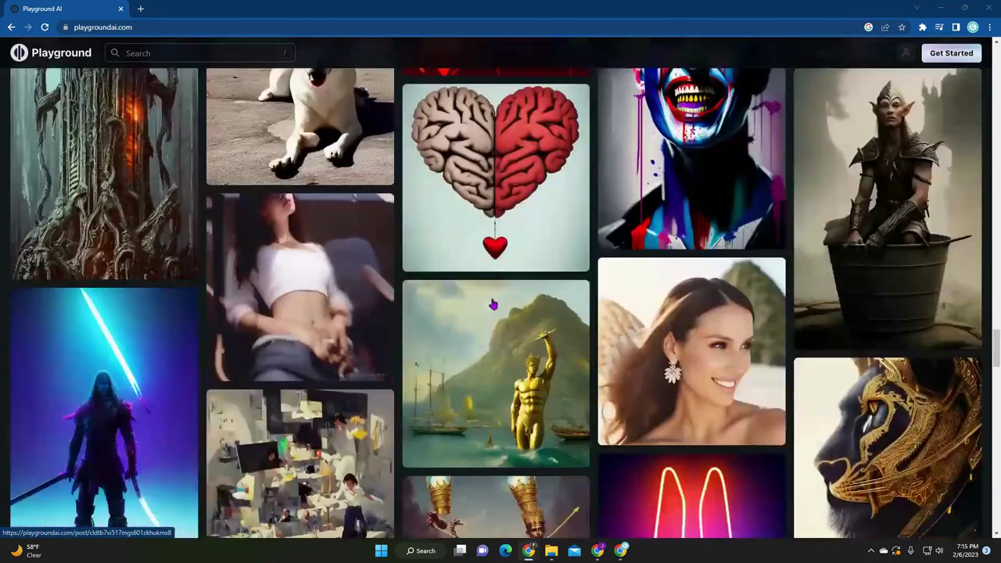
{"action": "scroll", "coordinate": [494, 305], "scroll_direction": "down", "scroll_amount": 5}
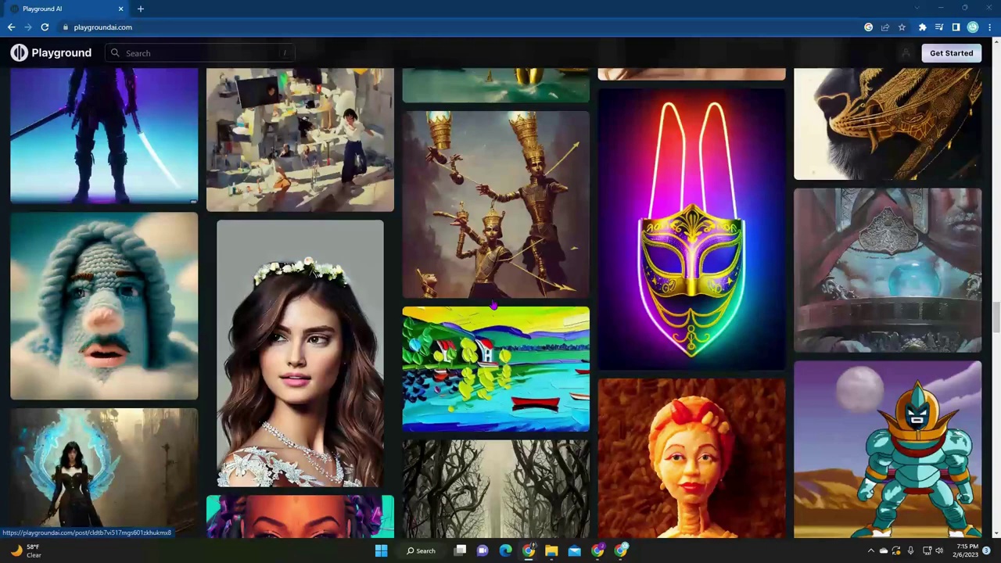
{"action": "scroll", "coordinate": [494, 306], "scroll_direction": "down", "scroll_amount": 7}
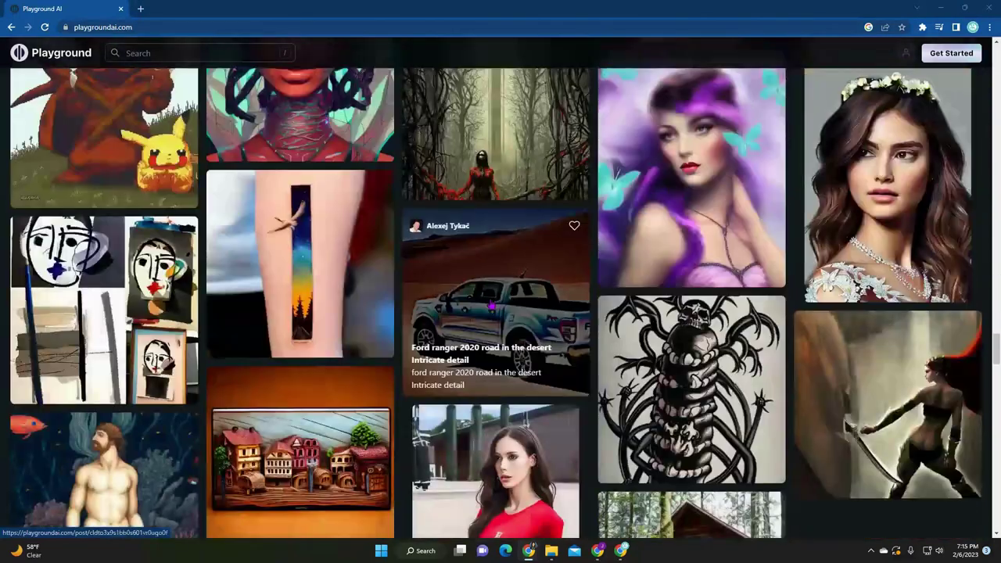
{"action": "scroll", "coordinate": [491, 306], "scroll_direction": "down", "scroll_amount": 3}
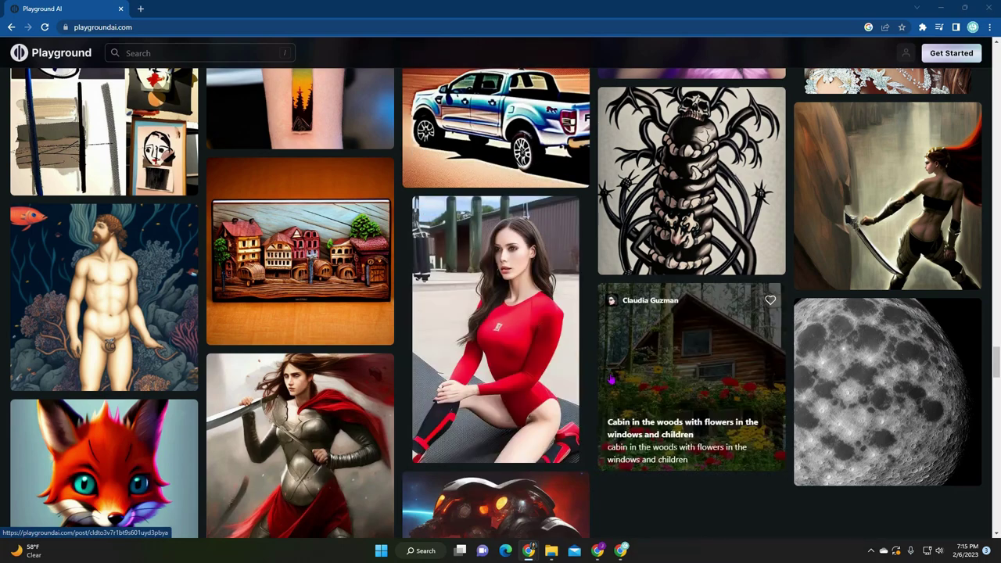
{"action": "scroll", "coordinate": [611, 378], "scroll_direction": "down", "scroll_amount": 7}
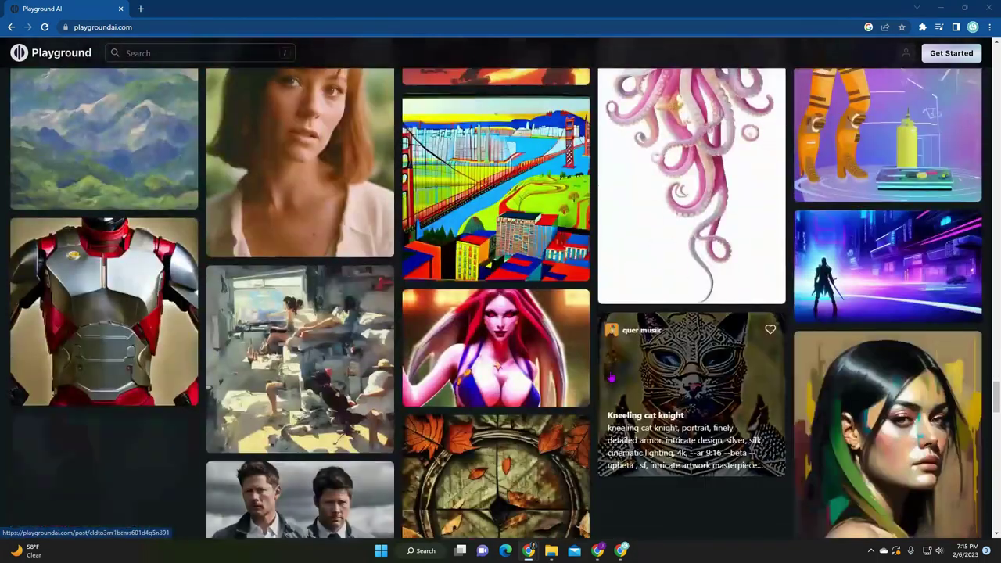
{"action": "scroll", "coordinate": [611, 378], "scroll_direction": "up", "scroll_amount": 2}
{"action": "scroll", "coordinate": [611, 378], "scroll_direction": "down", "scroll_amount": 5}
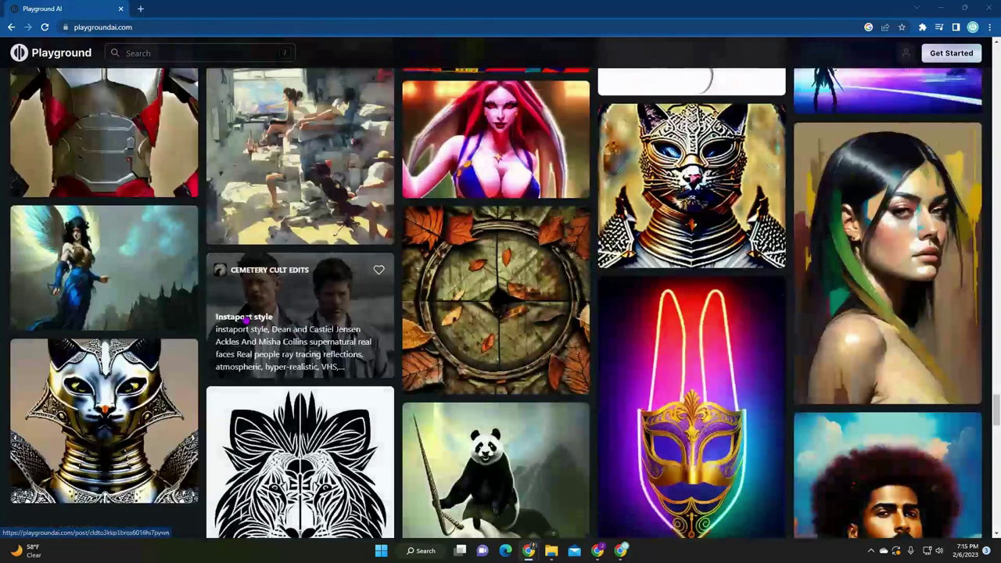
{"action": "scroll", "coordinate": [787, 313], "scroll_direction": "down", "scroll_amount": 2}
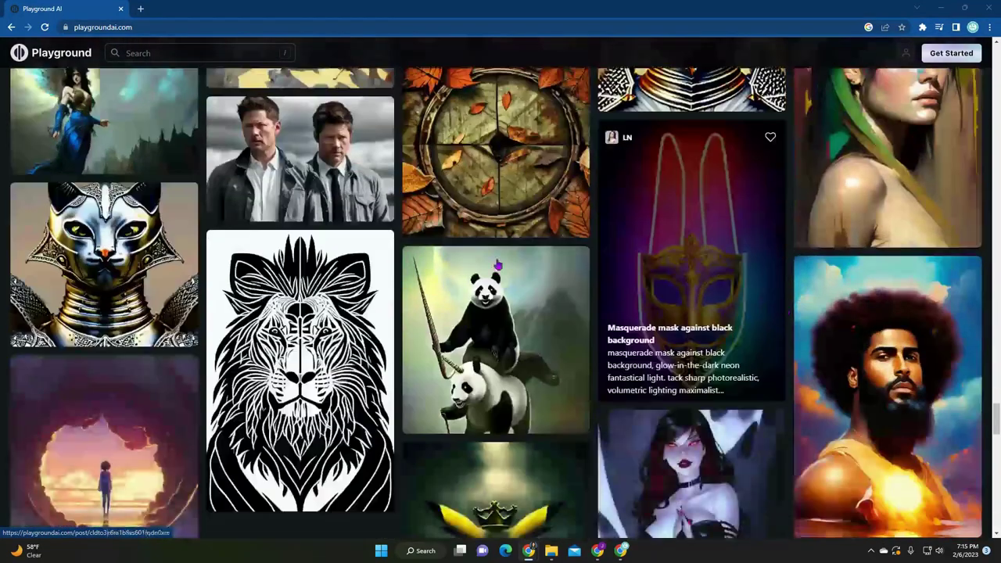
{"action": "scroll", "coordinate": [501, 352], "scroll_direction": "down", "scroll_amount": 2}
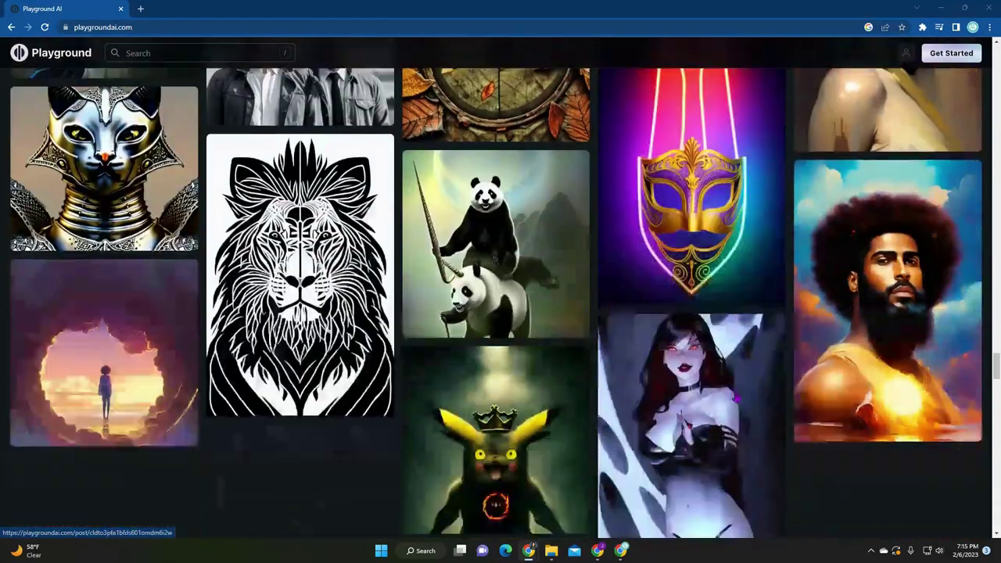
{"action": "scroll", "coordinate": [734, 394], "scroll_direction": "down", "scroll_amount": 4}
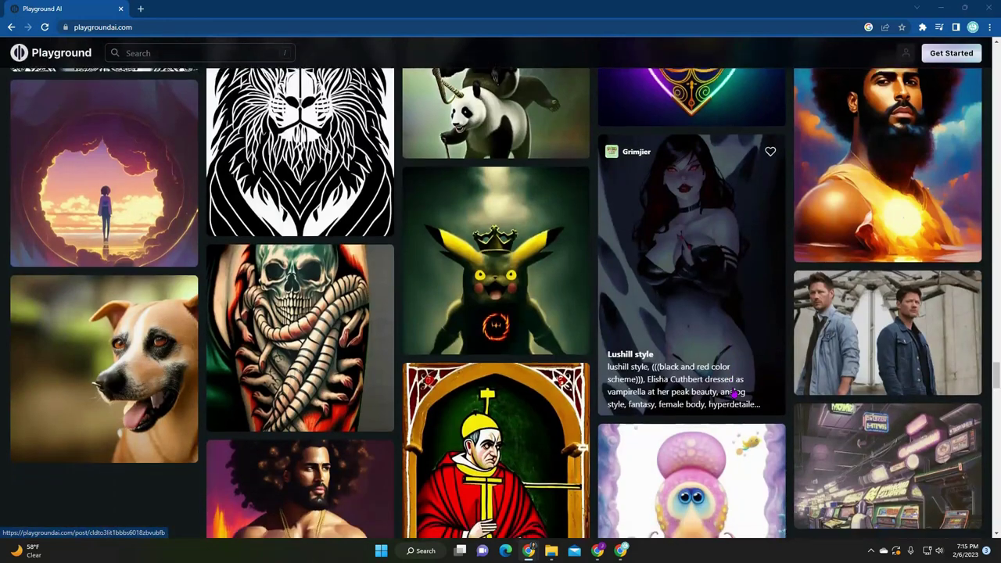
{"action": "scroll", "coordinate": [734, 393], "scroll_direction": "down", "scroll_amount": 1}
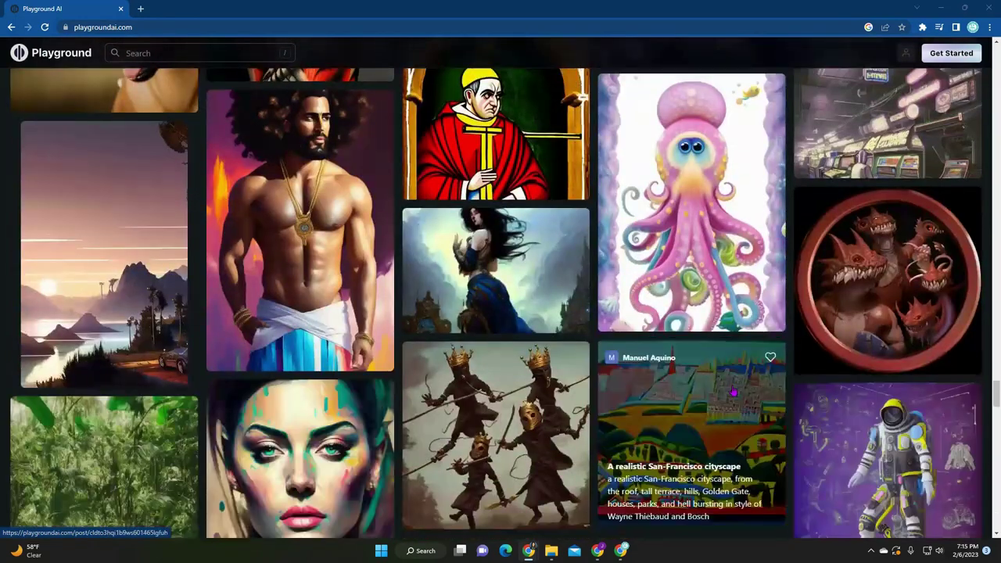
{"action": "scroll", "coordinate": [734, 391], "scroll_direction": "up", "scroll_amount": 2}
{"action": "scroll", "coordinate": [734, 389], "scroll_direction": "down", "scroll_amount": 3}
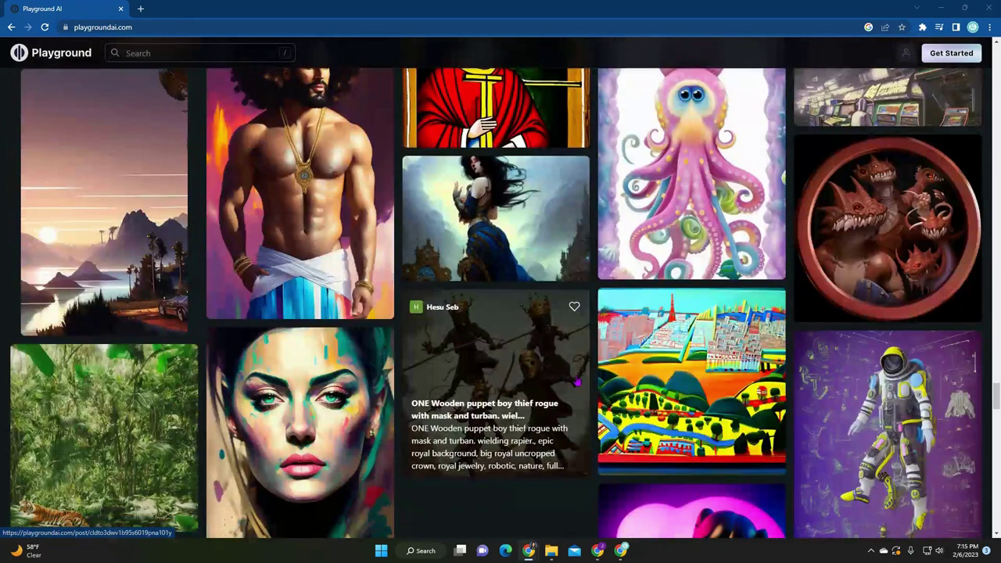
{"action": "scroll", "coordinate": [628, 380], "scroll_direction": "down", "scroll_amount": 3}
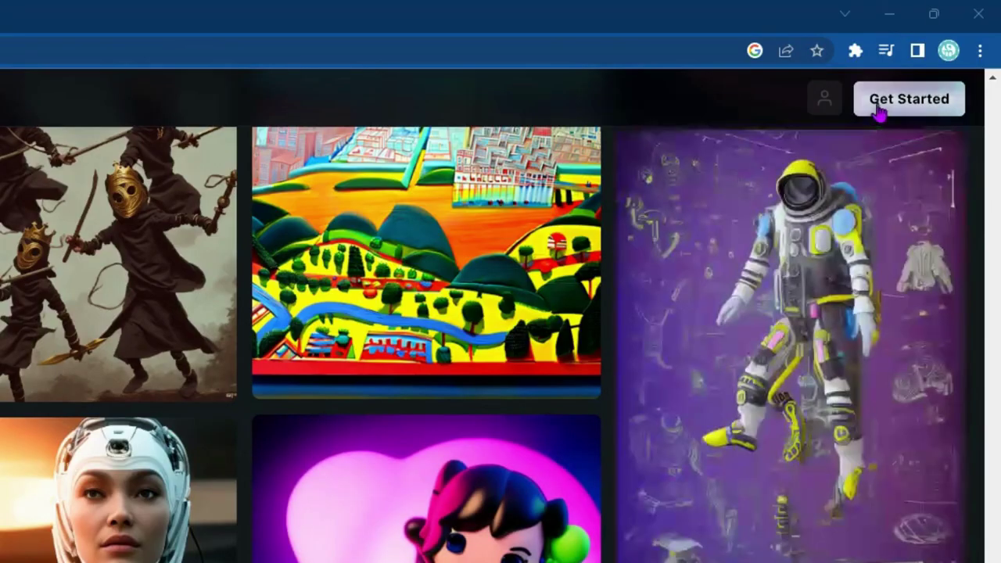
Go from the sign-in prompt to the create page and switch on Remove From Image
{"action": "left_click", "coordinate": [888, 104]}
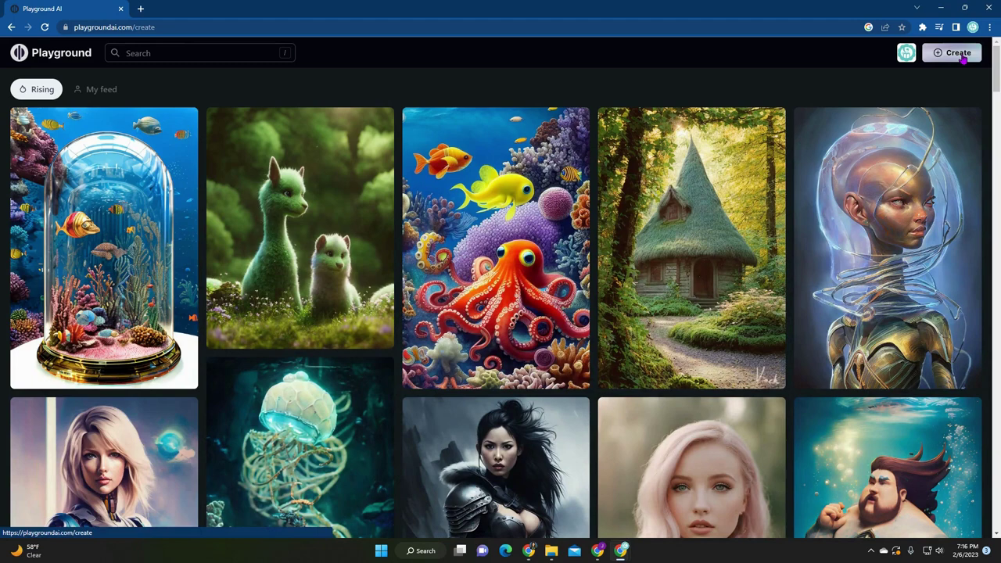
{"action": "left_click", "coordinate": [958, 54]}
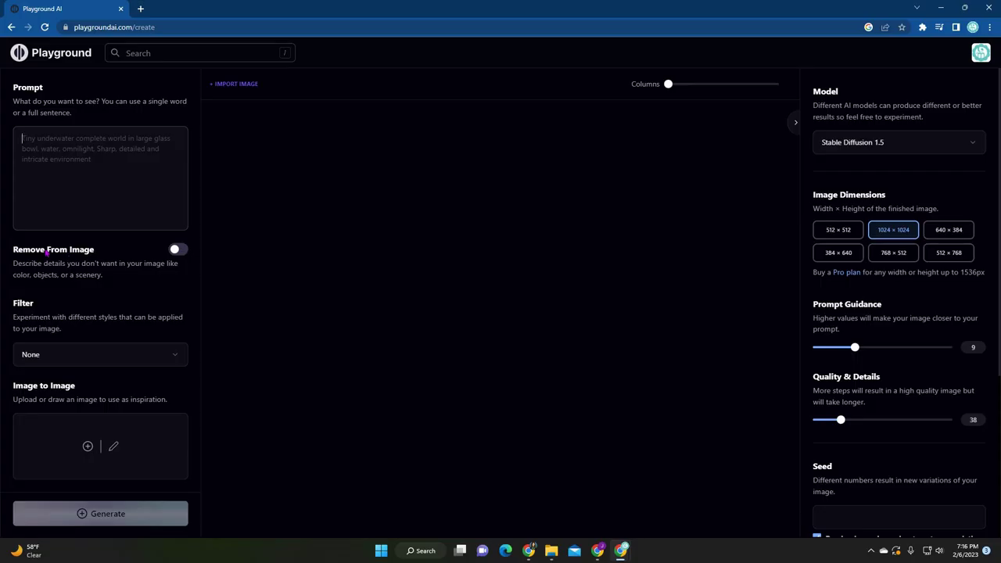
{"action": "left_click", "coordinate": [178, 252]}
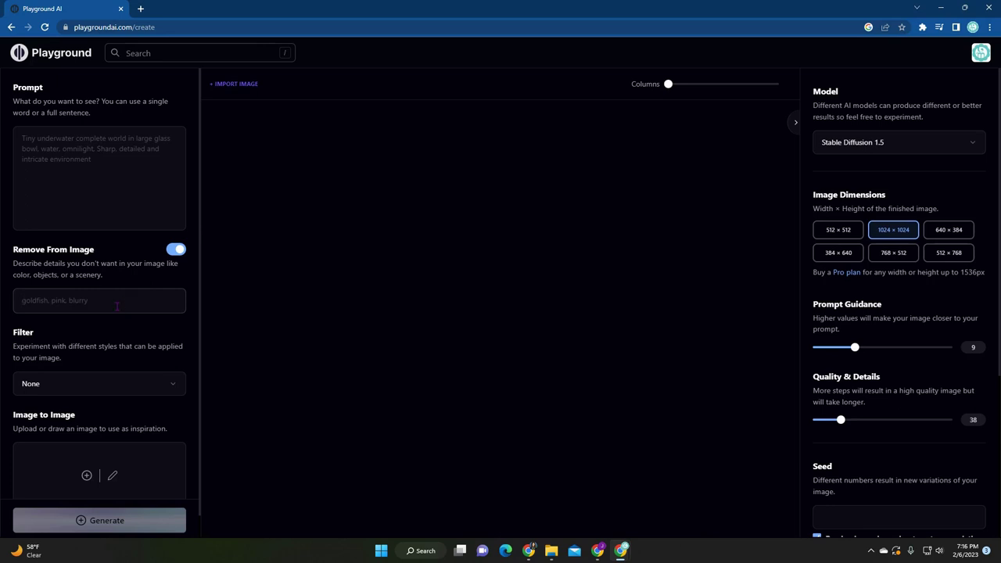
Browse the filter gallery (Lush illumination, Cinematic, Masterpiece) while leaving Filter at None
{"action": "scroll", "coordinate": [115, 344], "scroll_direction": "down", "scroll_amount": 1}
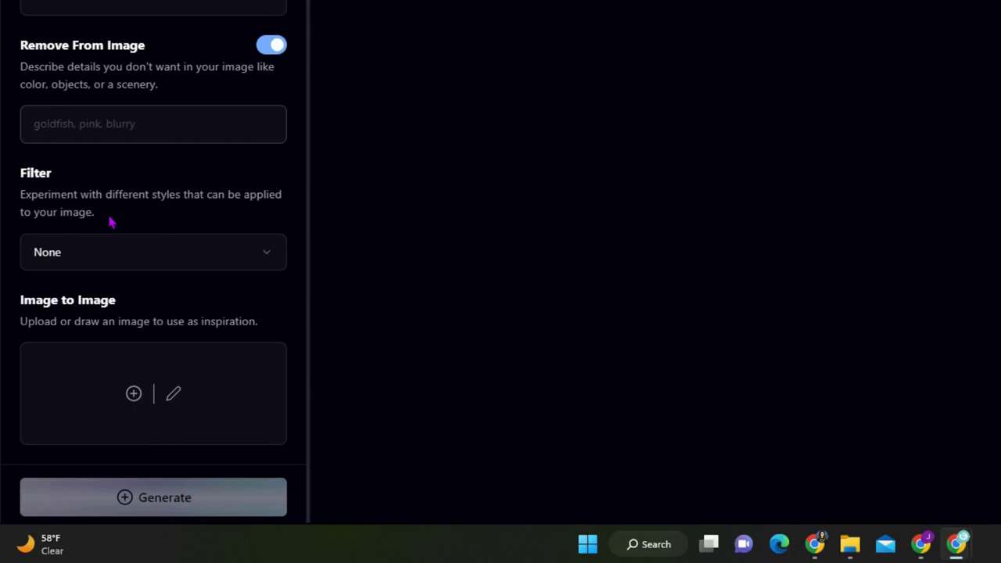
{"action": "left_click", "coordinate": [232, 264]}
{"action": "scroll", "coordinate": [571, 306], "scroll_direction": "down", "scroll_amount": 4}
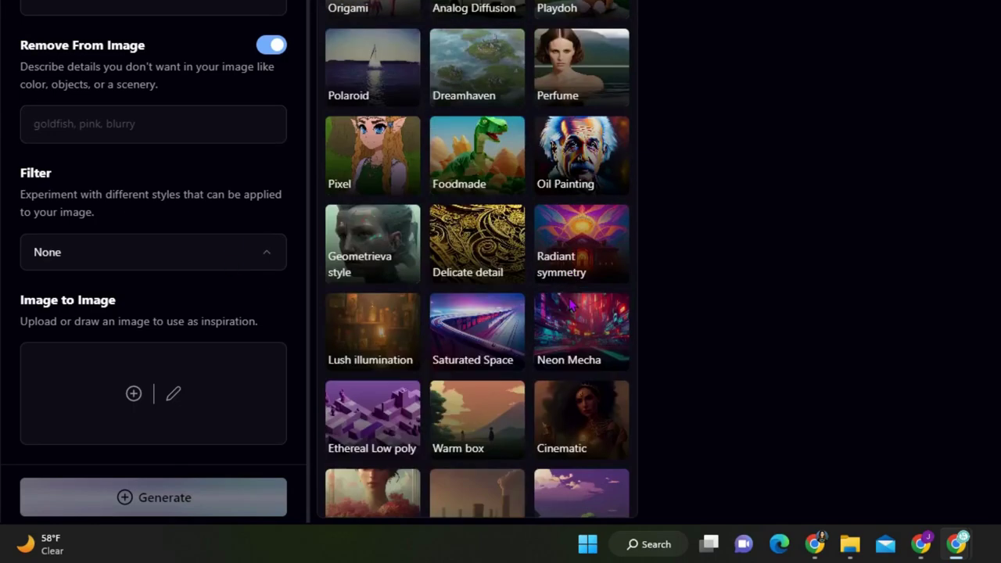
{"action": "scroll", "coordinate": [572, 305], "scroll_direction": "down", "scroll_amount": 5}
{"action": "scroll", "coordinate": [416, 230], "scroll_direction": "up", "scroll_amount": 4}
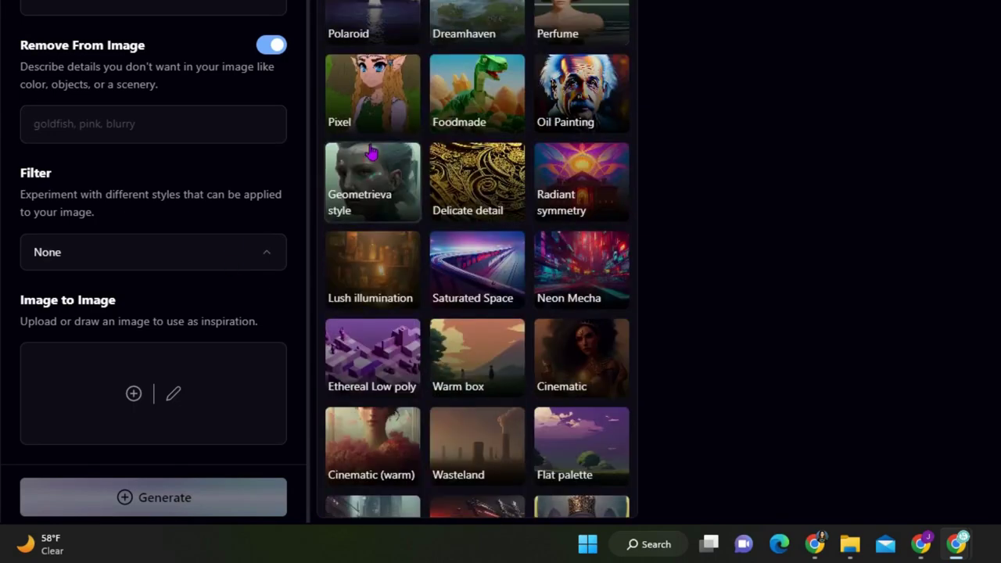
{"action": "scroll", "coordinate": [501, 297], "scroll_direction": "down", "scroll_amount": 2}
{"action": "scroll", "coordinate": [500, 298], "scroll_direction": "up", "scroll_amount": 1}
{"action": "scroll", "coordinate": [473, 381], "scroll_direction": "down", "scroll_amount": 1}
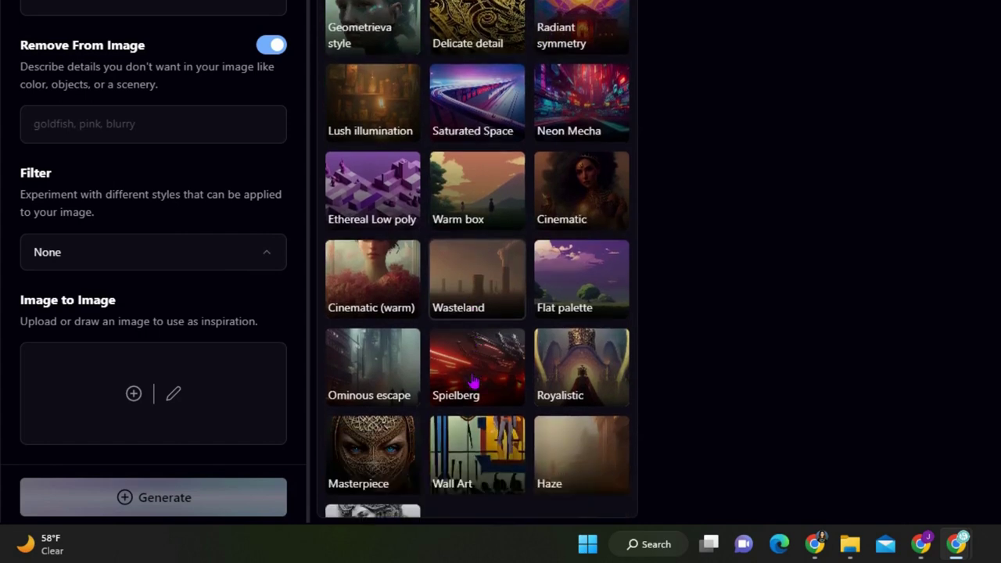
{"action": "scroll", "coordinate": [474, 381], "scroll_direction": "down", "scroll_amount": 1}
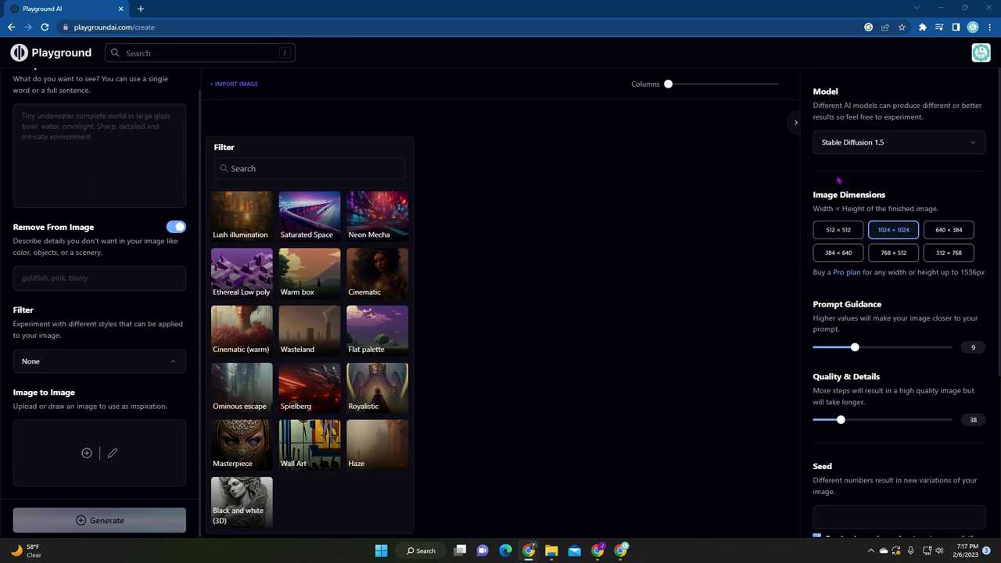
Check the model list keeping Stable Diffusion 1.5, view pricing, and return to the create page
{"action": "left_click", "coordinate": [917, 146]}
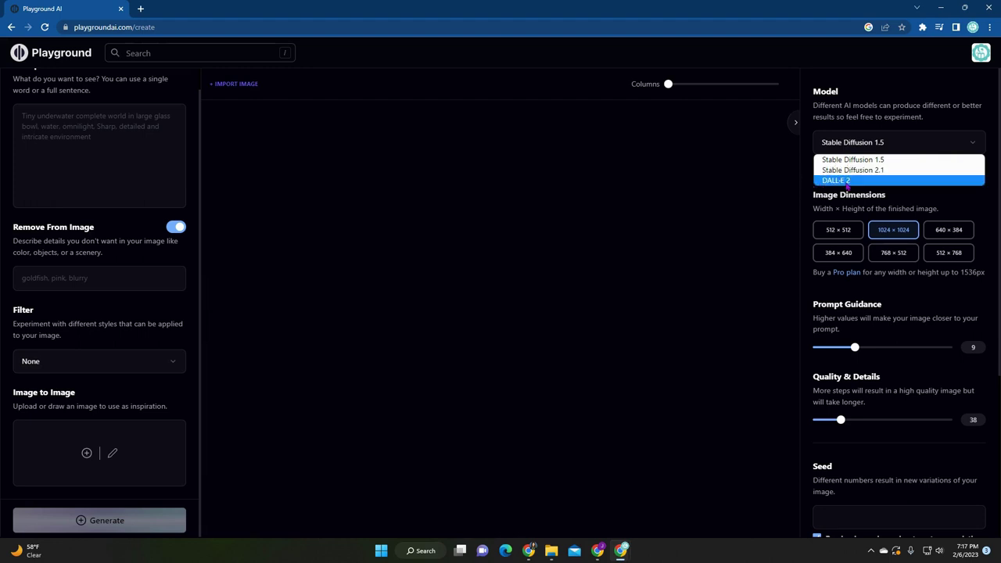
{"action": "left_click", "coordinate": [979, 206]}
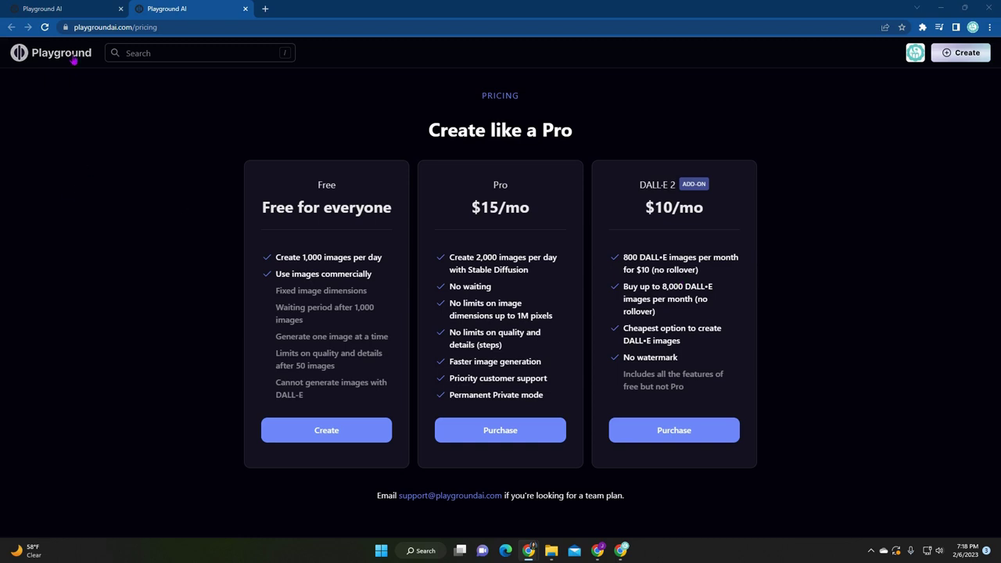
{"action": "left_click", "coordinate": [85, 6]}
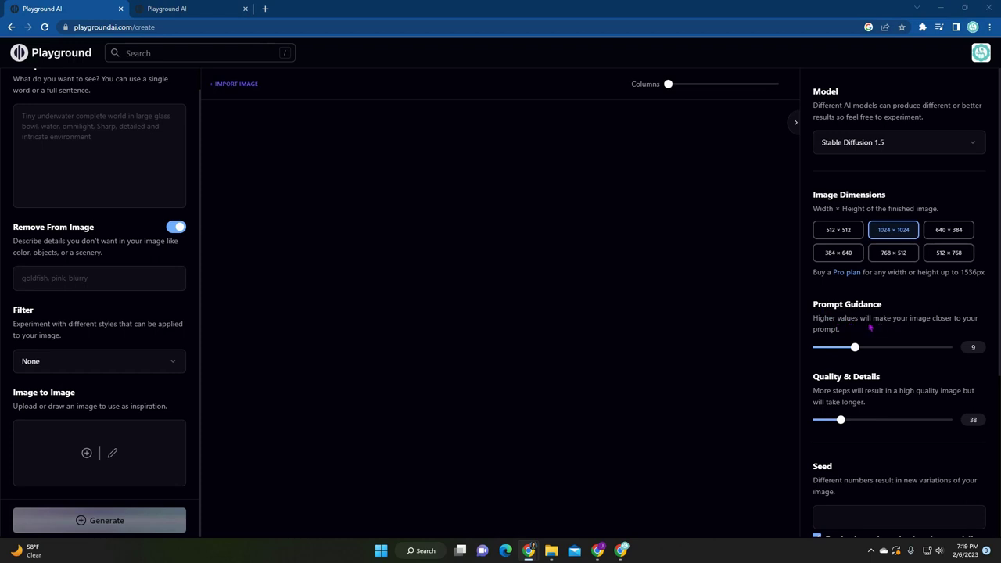
Set Quality & Details to 90 and Number of Images to 4
{"action": "mouse_move", "coordinate": [856, 350]}
{"action": "left_mouse_down"}
{"action": "mouse_move", "coordinate": [952, 350]}
{"action": "mouse_move", "coordinate": [856, 353]}
{"action": "left_mouse_up"}
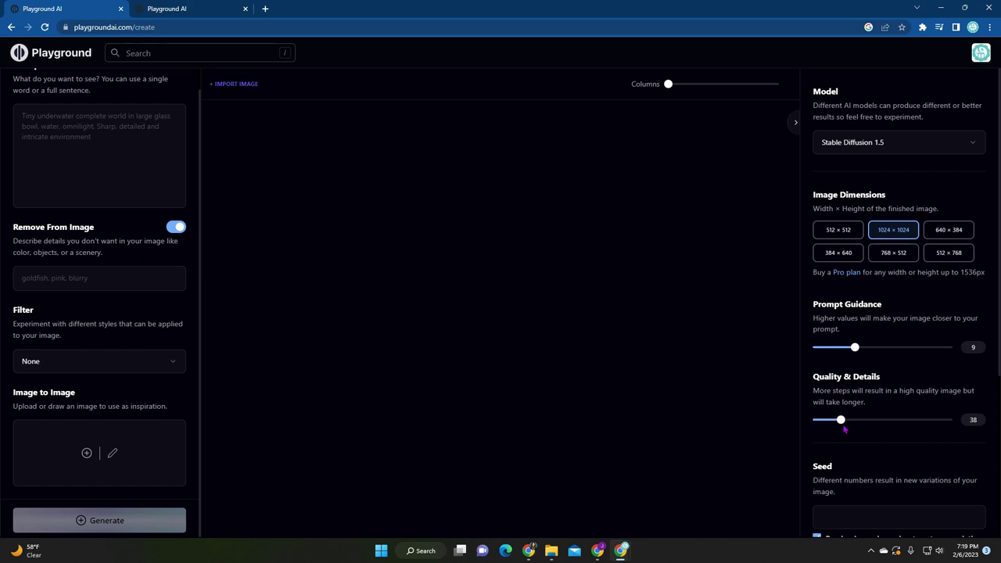
{"action": "left_click_drag", "start_coordinate": [845, 424], "coordinate": [893, 420]}
{"action": "scroll", "coordinate": [840, 344], "scroll_direction": "down", "scroll_amount": 2}
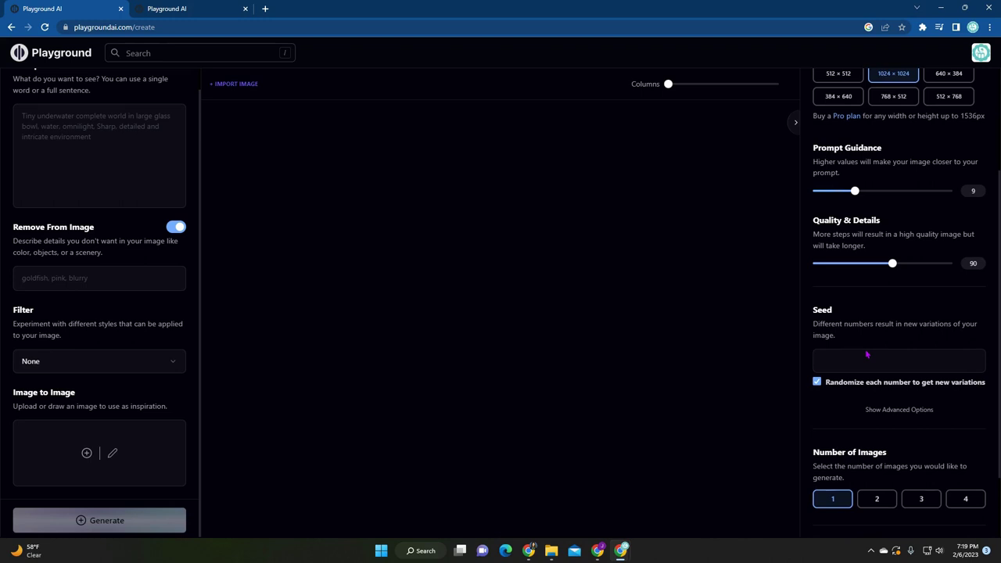
{"action": "scroll", "coordinate": [867, 412], "scroll_direction": "down", "scroll_amount": 1}
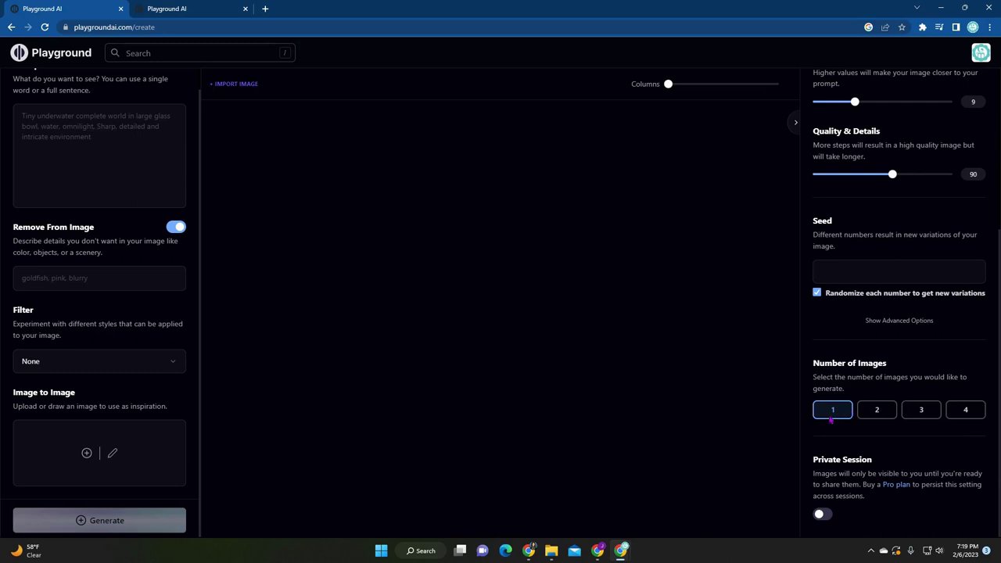
{"action": "left_click", "coordinate": [966, 413]}
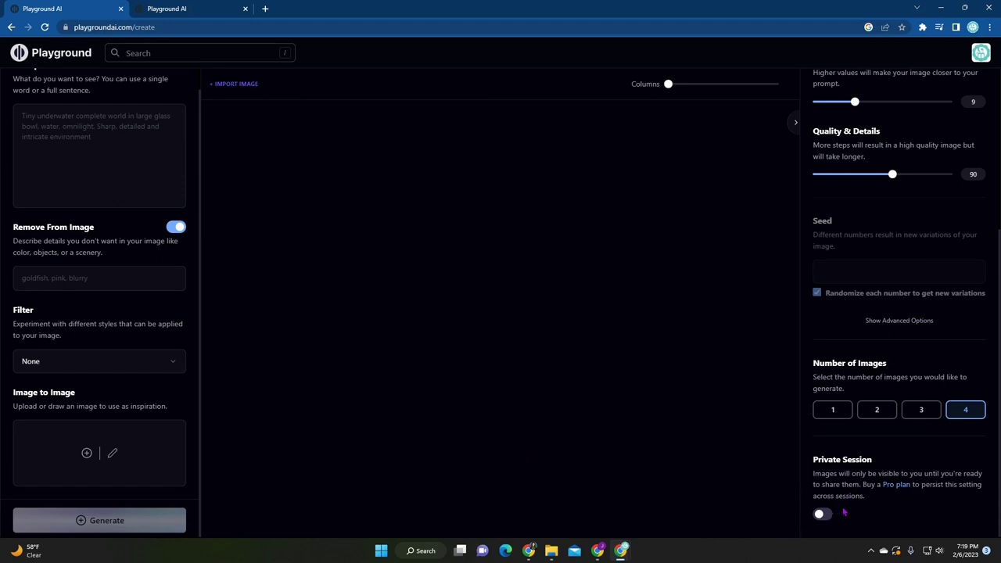
Enter the prompt 'a girl wearing a facemask with blonde hair and blue eyes with long braids'
{"action": "key", "text": "alt+Tab"}
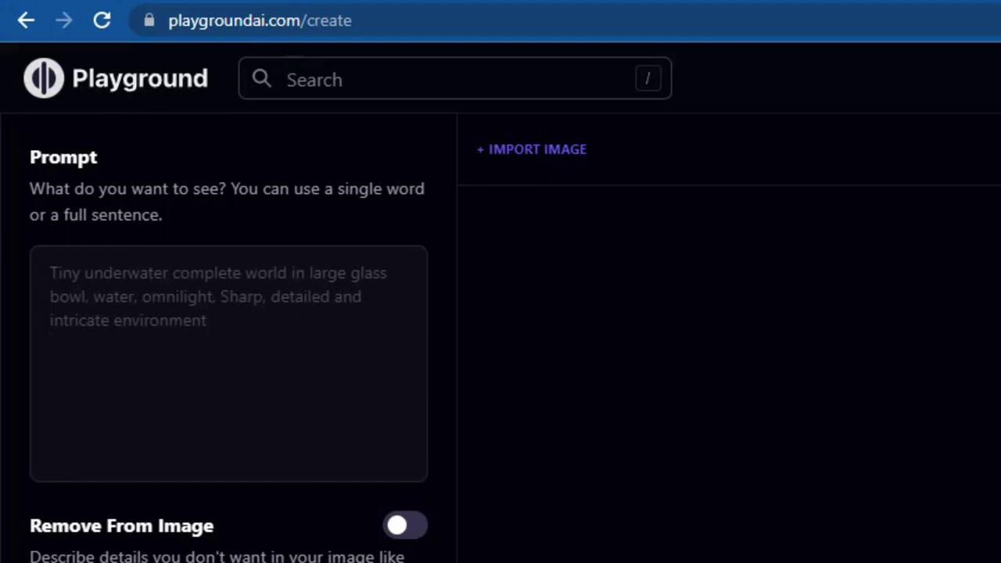
{"action": "left_click", "coordinate": [177, 313]}
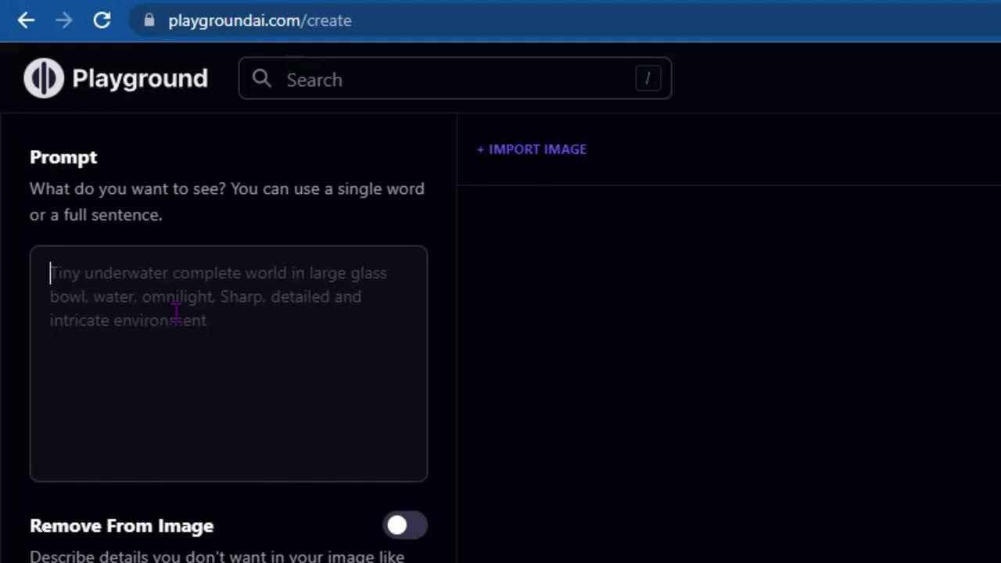
{"action": "type", "text": "a girl wear"}
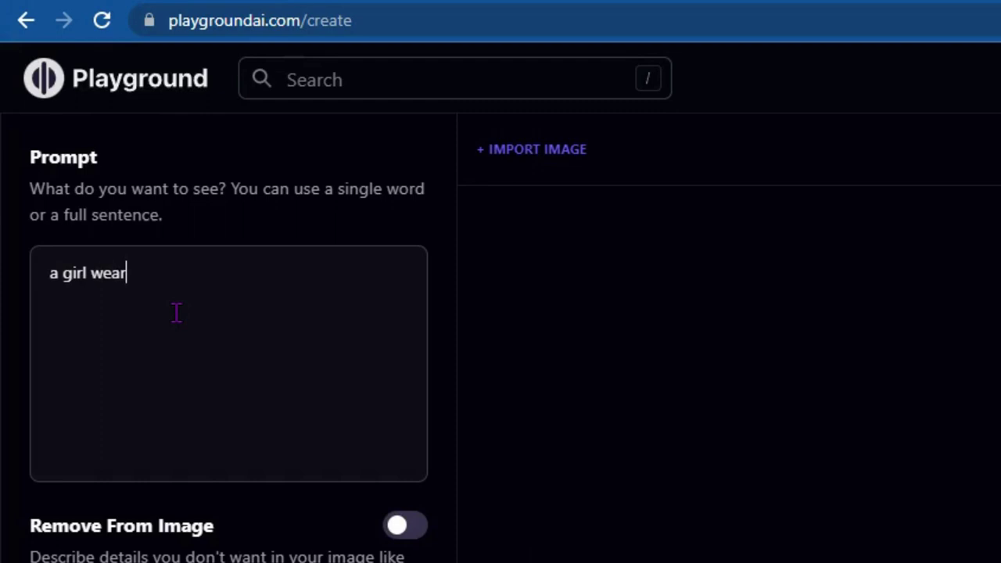
{"action": "type", "text": "ing a facema"}
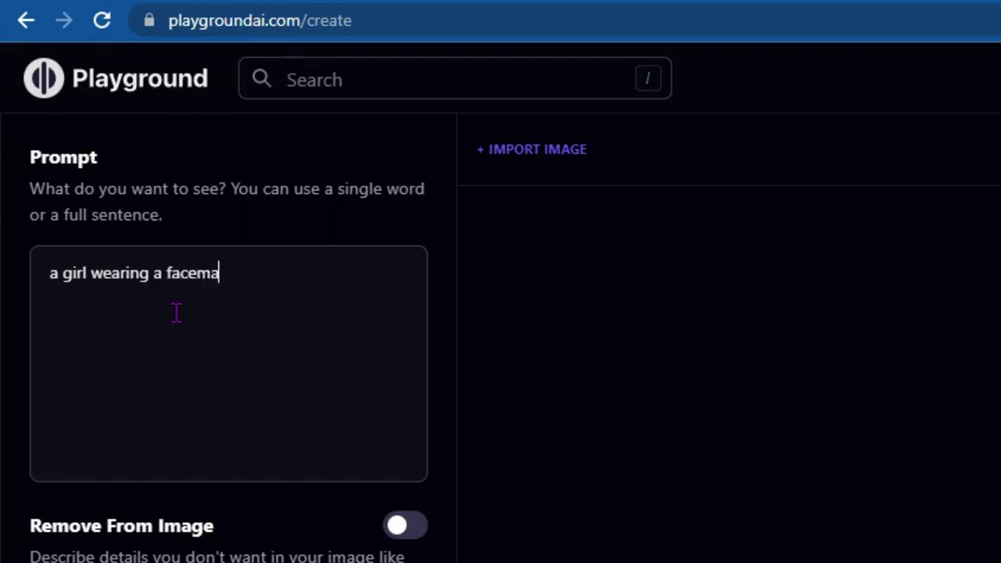
{"action": "type", "text": "sk with bl"}
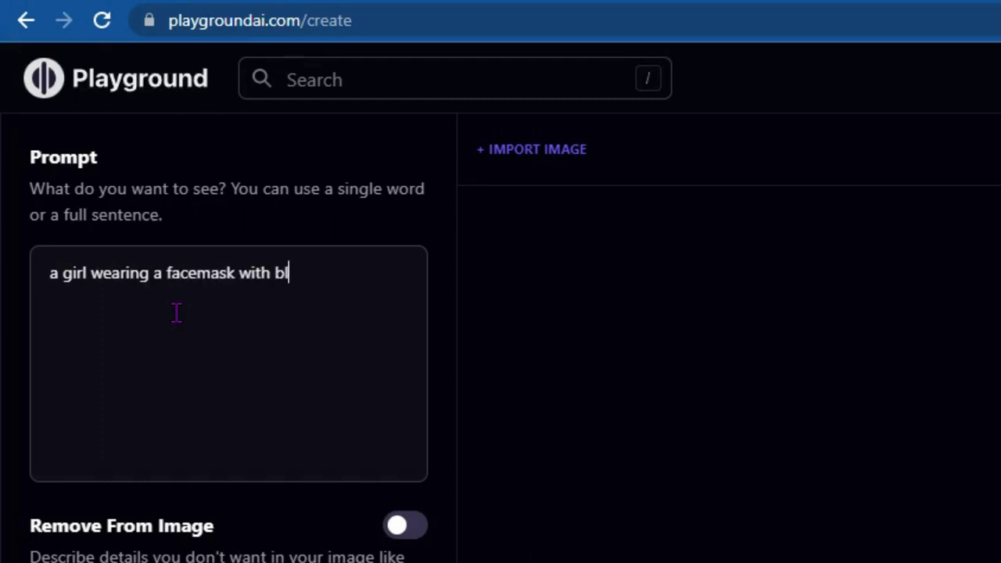
{"action": "type", "text": "onde hair and blue eyes"}
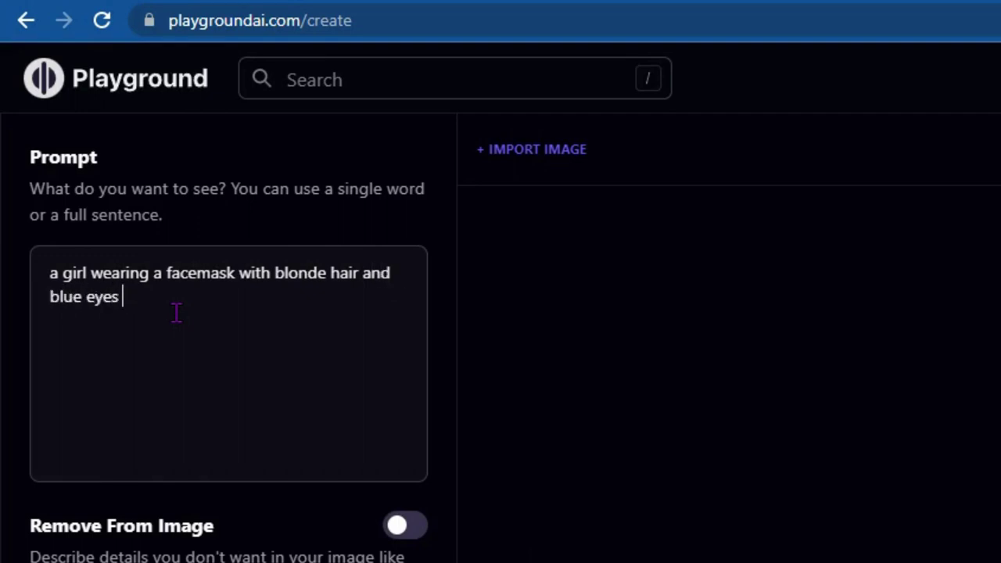
{"action": "type", "text": " with long braids"}
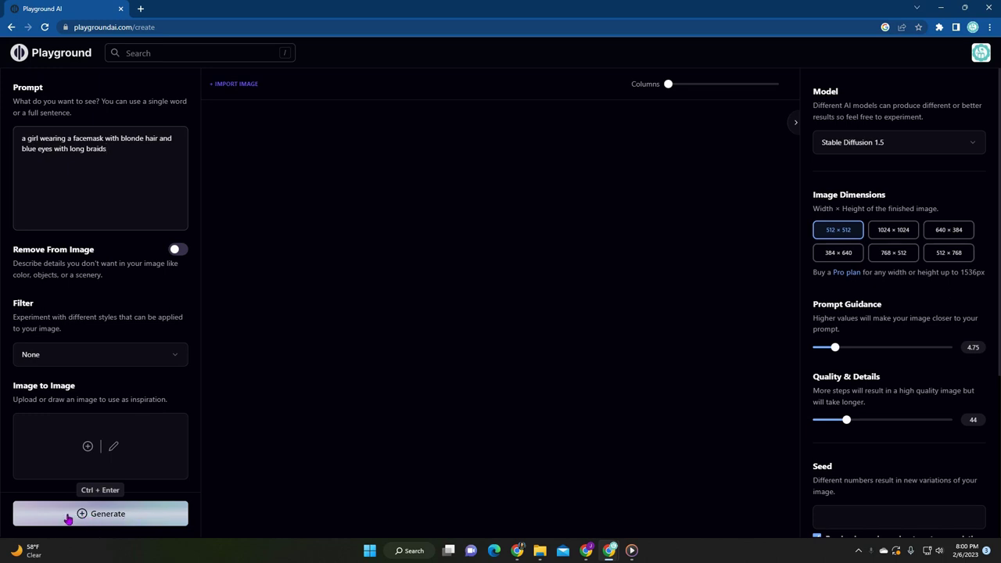
Generate the facemask-girl prompt, then set Number of Images to 4 and generate four versions
{"action": "left_click", "coordinate": [88, 519]}
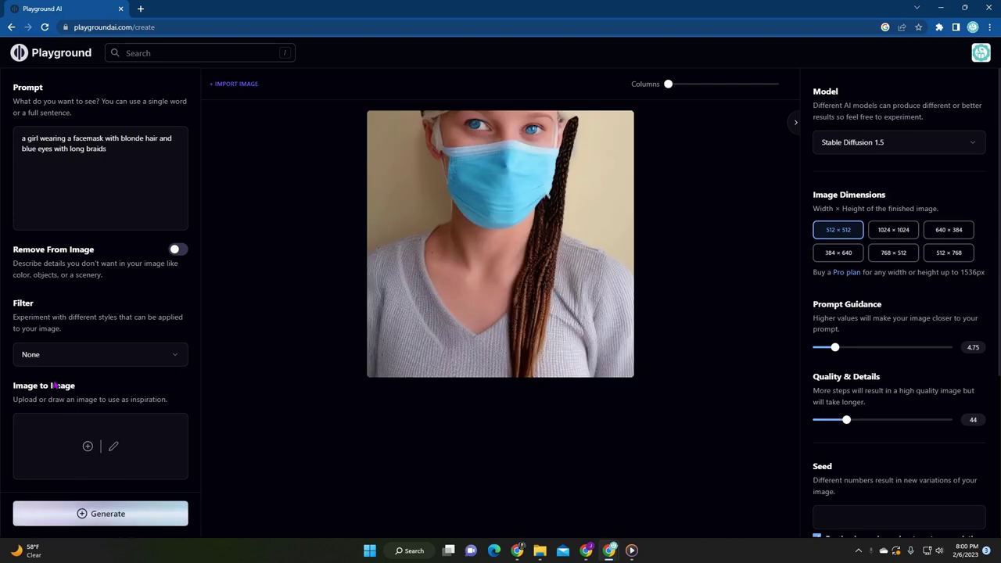
{"action": "mouse_move", "coordinate": [593, 148]}
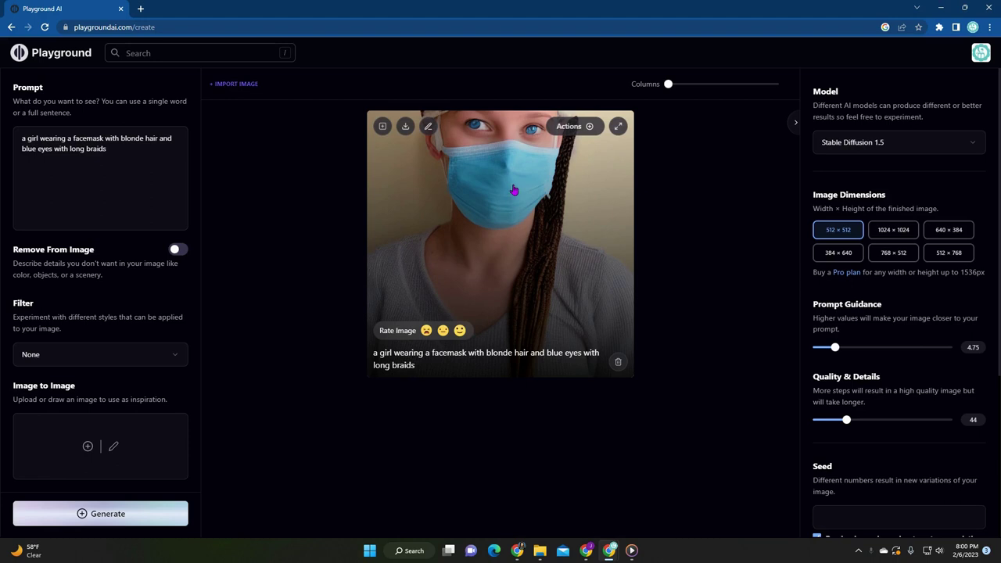
{"action": "scroll", "coordinate": [932, 452], "scroll_direction": "down", "scroll_amount": 3}
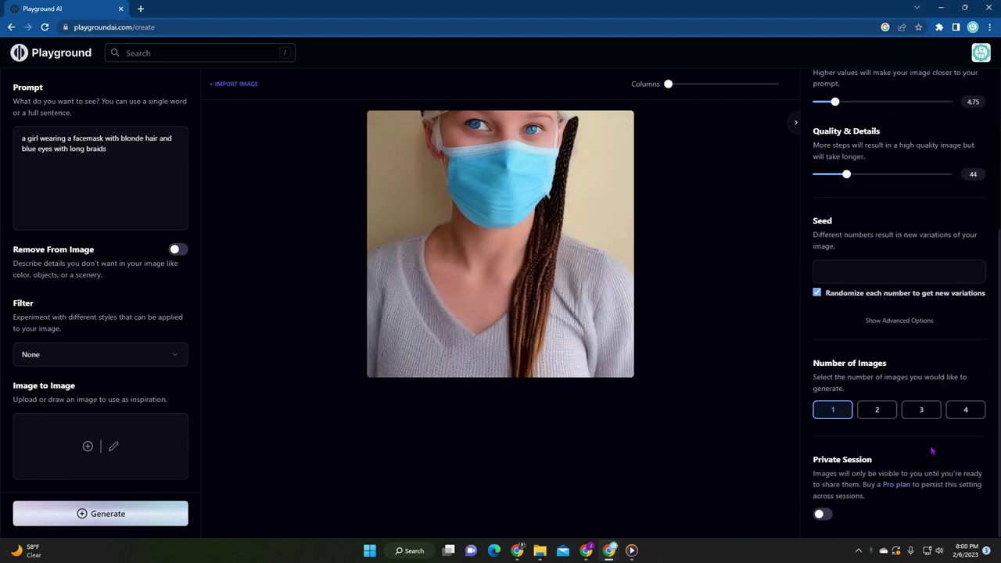
{"action": "left_click", "coordinate": [967, 414]}
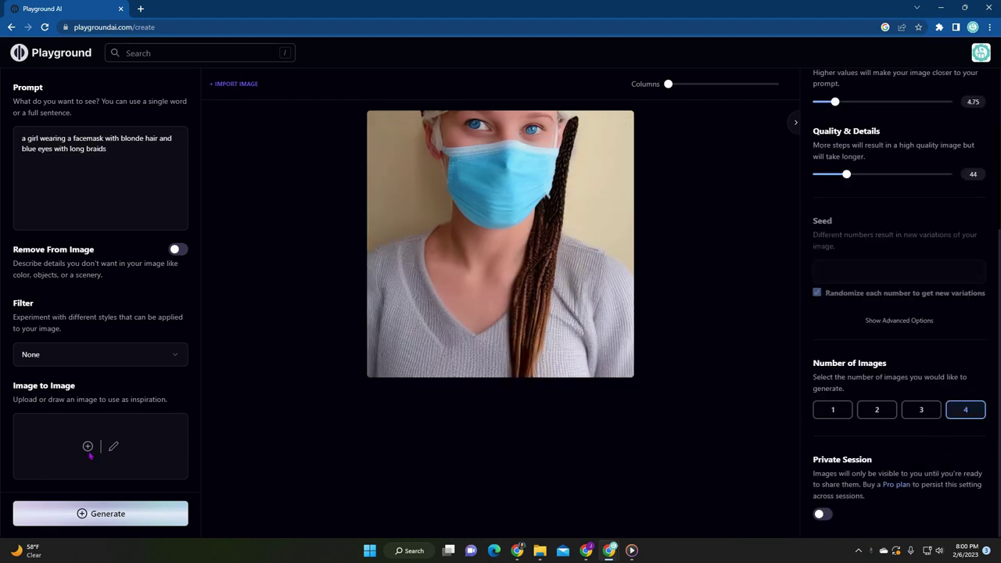
{"action": "left_click", "coordinate": [111, 519]}
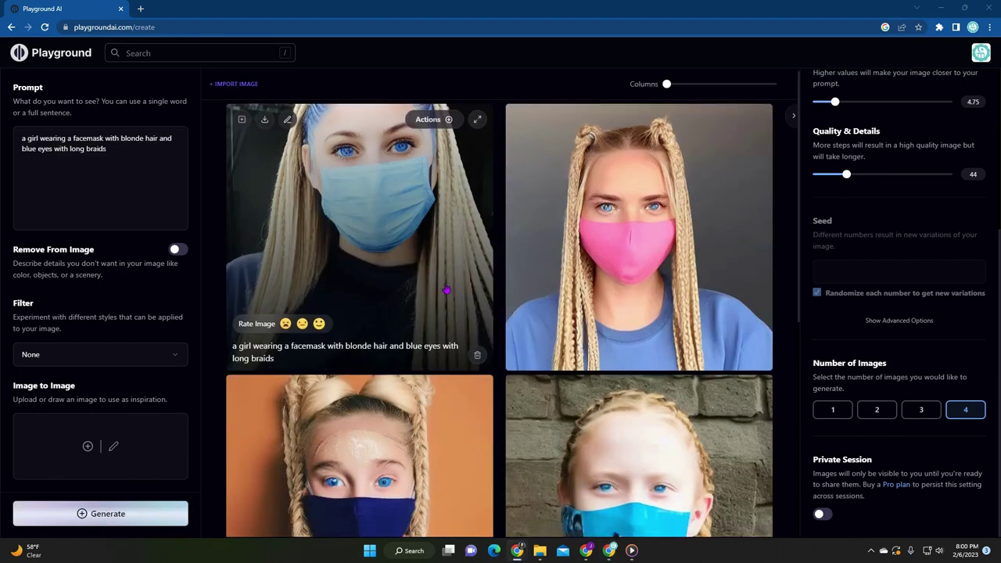
{"action": "scroll", "coordinate": [522, 341], "scroll_direction": "down", "scroll_amount": 3}
{"action": "scroll", "coordinate": [497, 346], "scroll_direction": "up", "scroll_amount": 1}
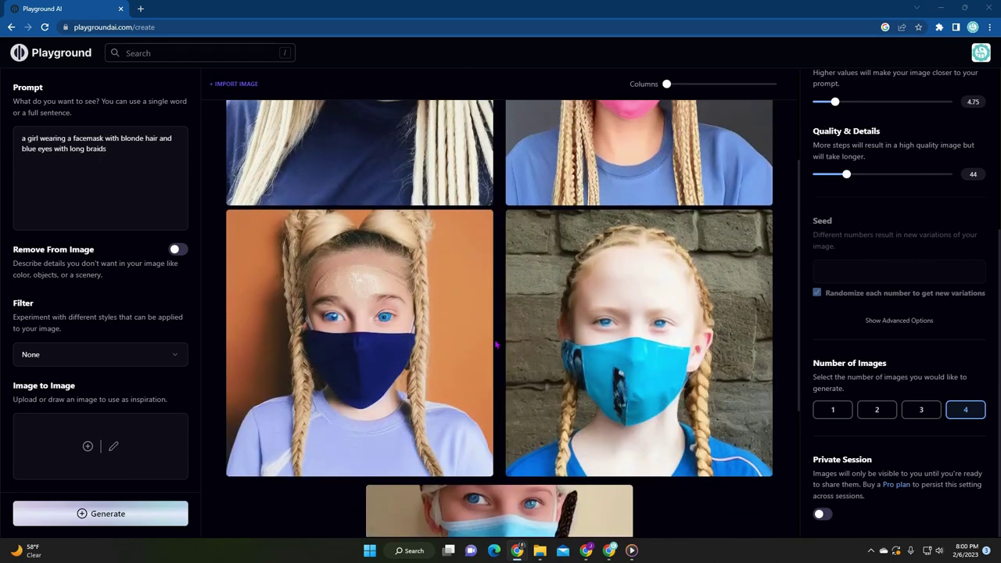
{"action": "scroll", "coordinate": [458, 430], "scroll_direction": "up", "scroll_amount": 1}
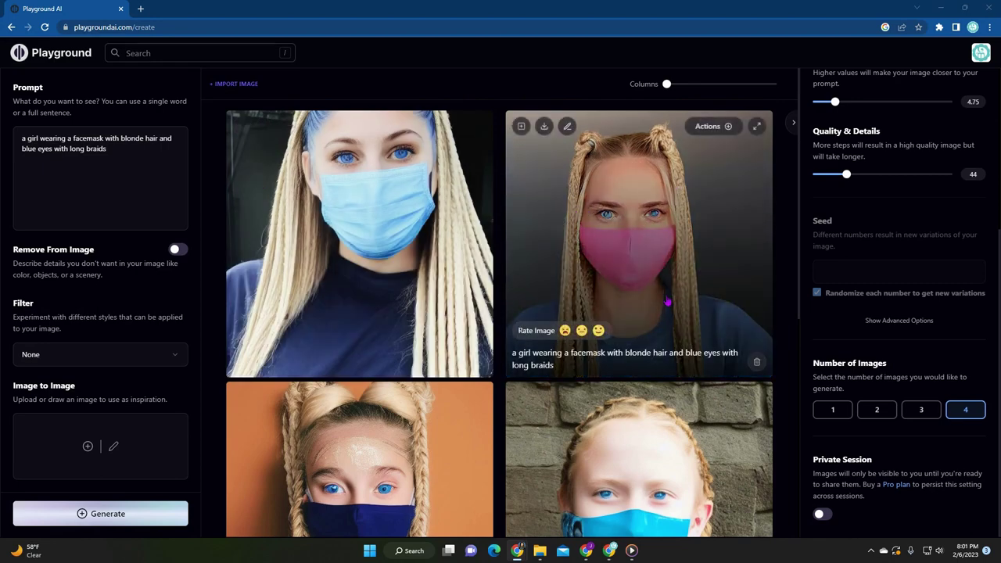
{"action": "scroll", "coordinate": [654, 265], "scroll_direction": "down", "scroll_amount": 1}
{"action": "scroll", "coordinate": [654, 265], "scroll_direction": "up", "scroll_amount": 1}
{"action": "scroll", "coordinate": [411, 341], "scroll_direction": "down", "scroll_amount": 3}
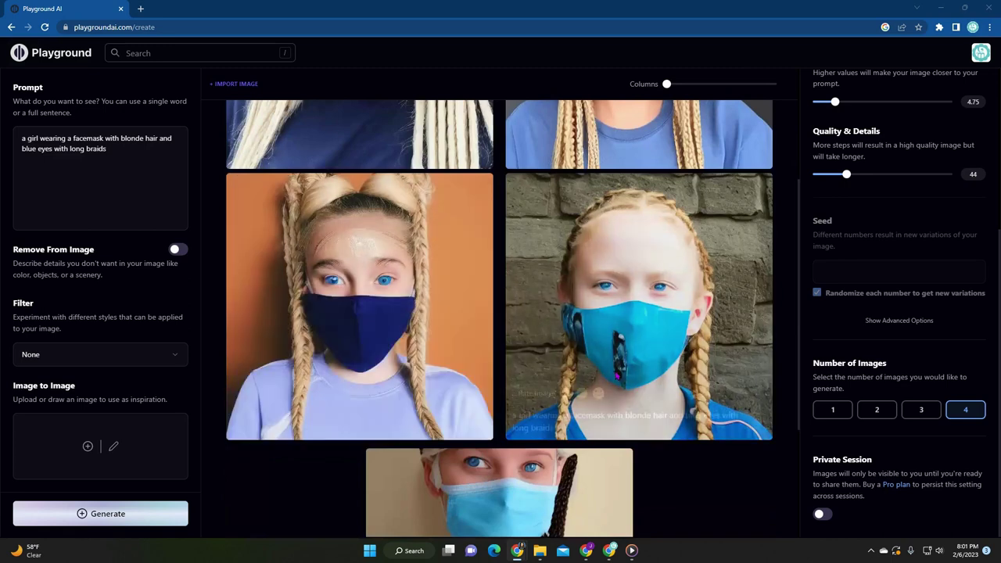
{"action": "scroll", "coordinate": [447, 347], "scroll_direction": "up", "scroll_amount": 3}
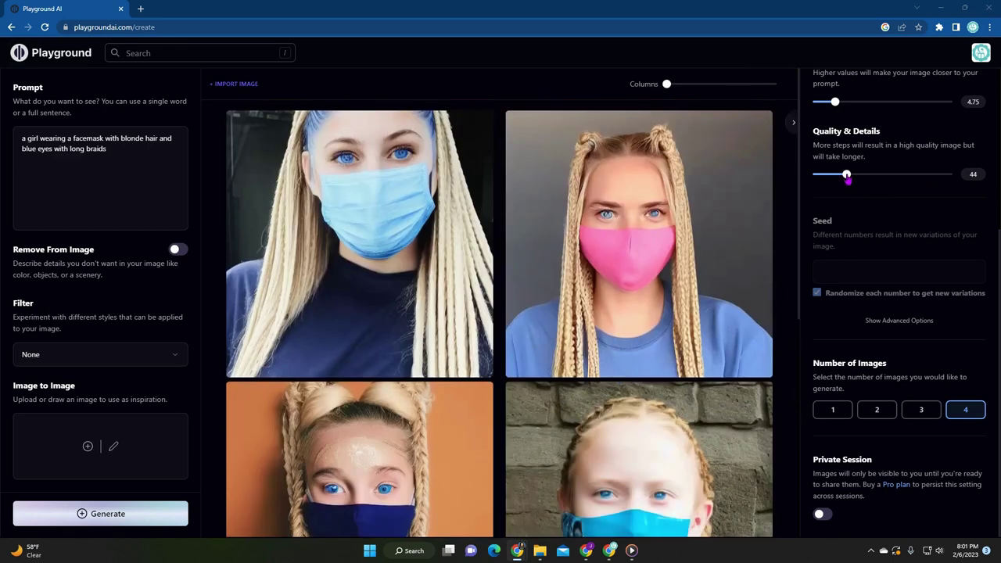
Raise Quality & Details to 77 and apply the Cinematic (warm) filter
{"action": "left_click_drag", "start_coordinate": [848, 178], "coordinate": [879, 174]}
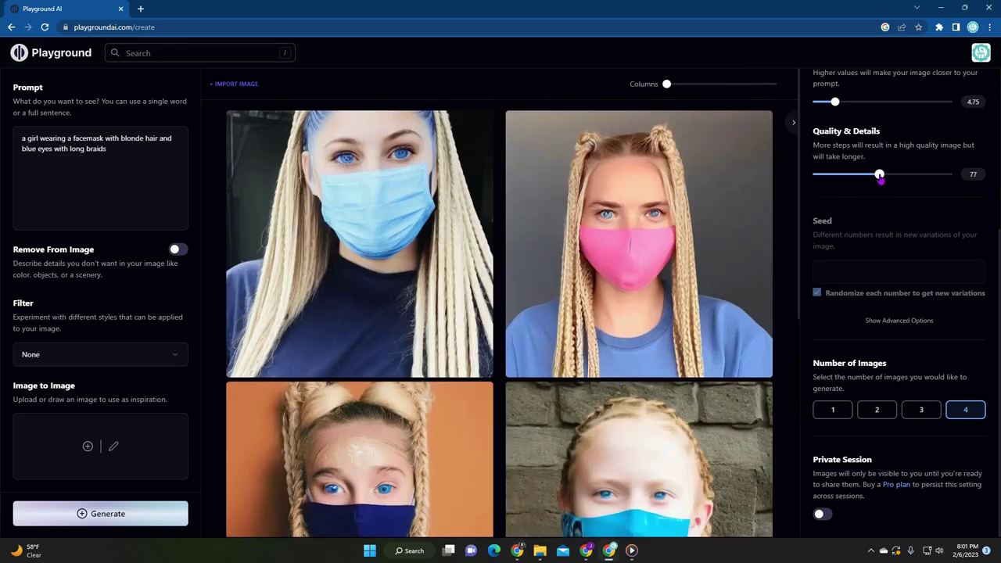
{"action": "left_click", "coordinate": [153, 358]}
{"action": "scroll", "coordinate": [247, 379], "scroll_direction": "down", "scroll_amount": 5}
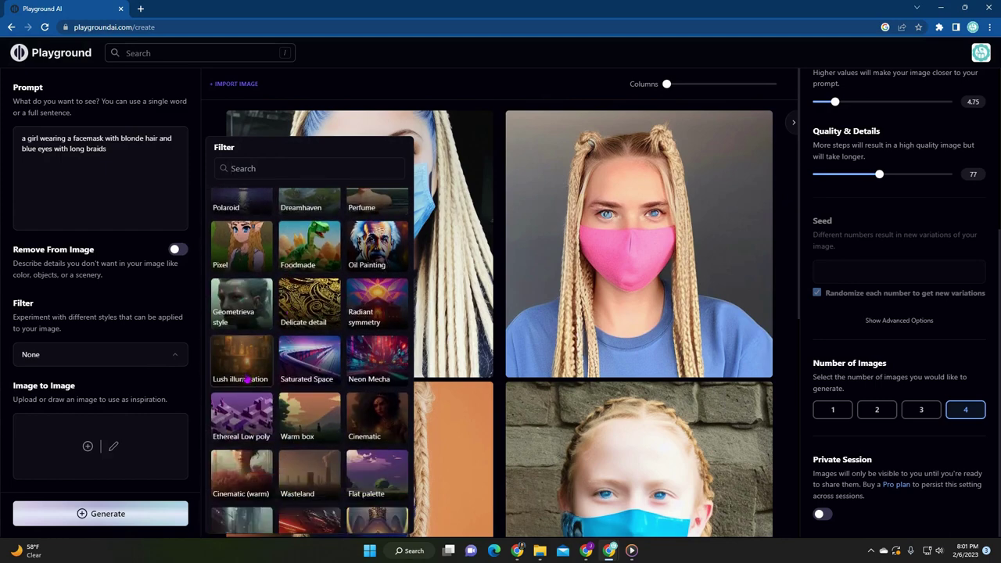
{"action": "scroll", "coordinate": [248, 378], "scroll_direction": "down", "scroll_amount": 2}
{"action": "left_click", "coordinate": [249, 376]}
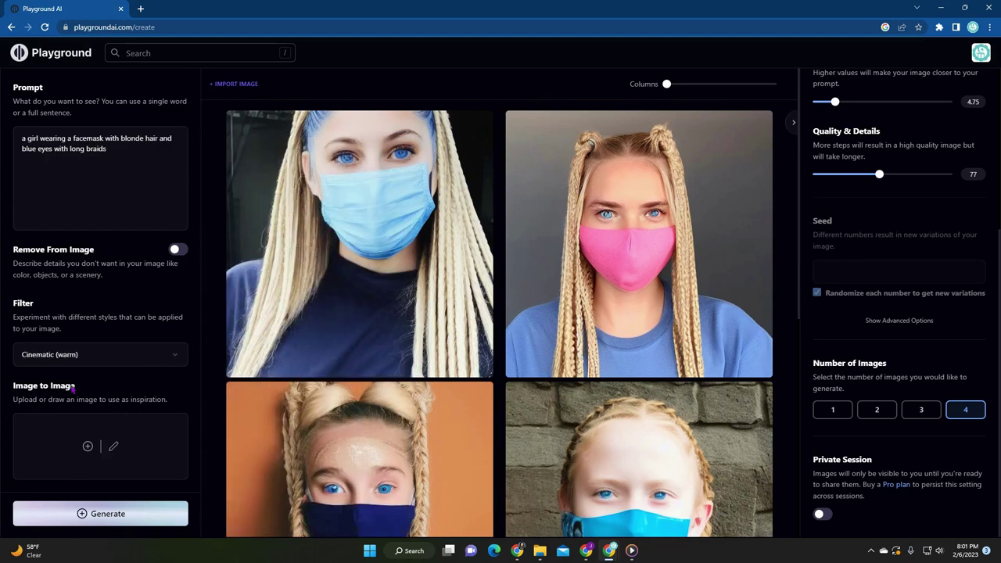
Regenerate the four facemask images with the Cinematic (warm) filter
{"action": "left_click", "coordinate": [101, 513]}
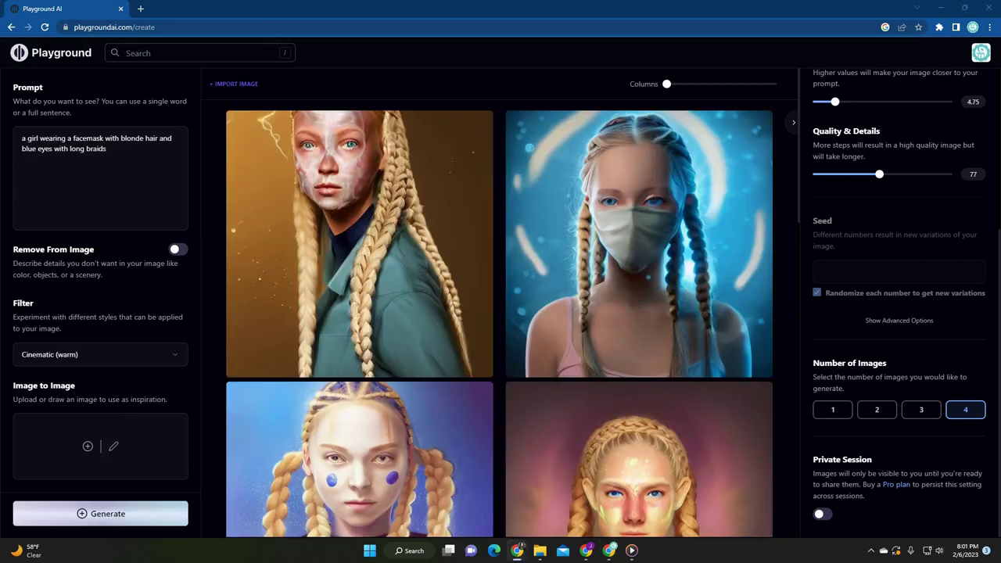
{"action": "scroll", "coordinate": [510, 395], "scroll_direction": "down", "scroll_amount": 4}
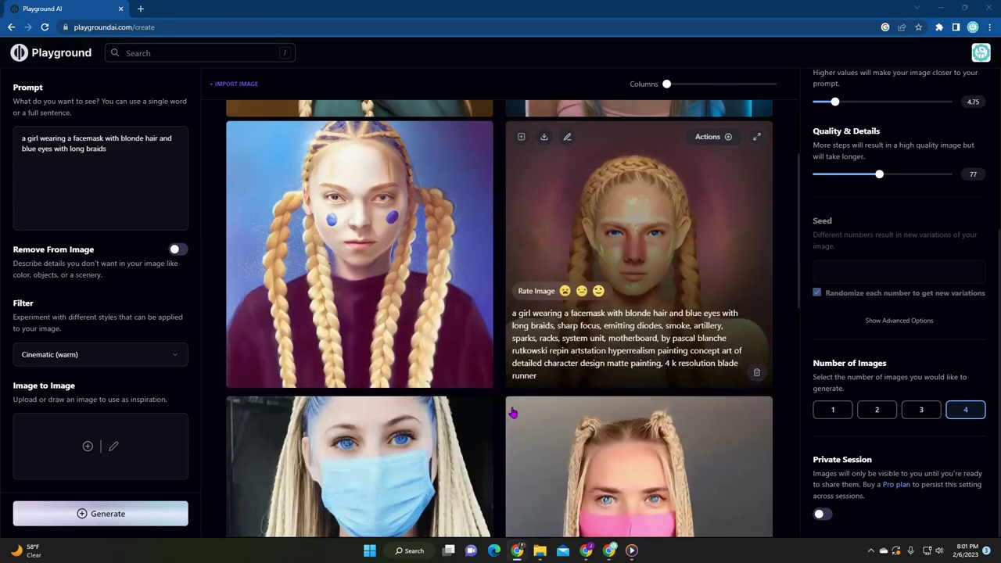
{"action": "scroll", "coordinate": [478, 411], "scroll_direction": "down", "scroll_amount": 2}
{"action": "scroll", "coordinate": [478, 412], "scroll_direction": "up", "scroll_amount": 6}
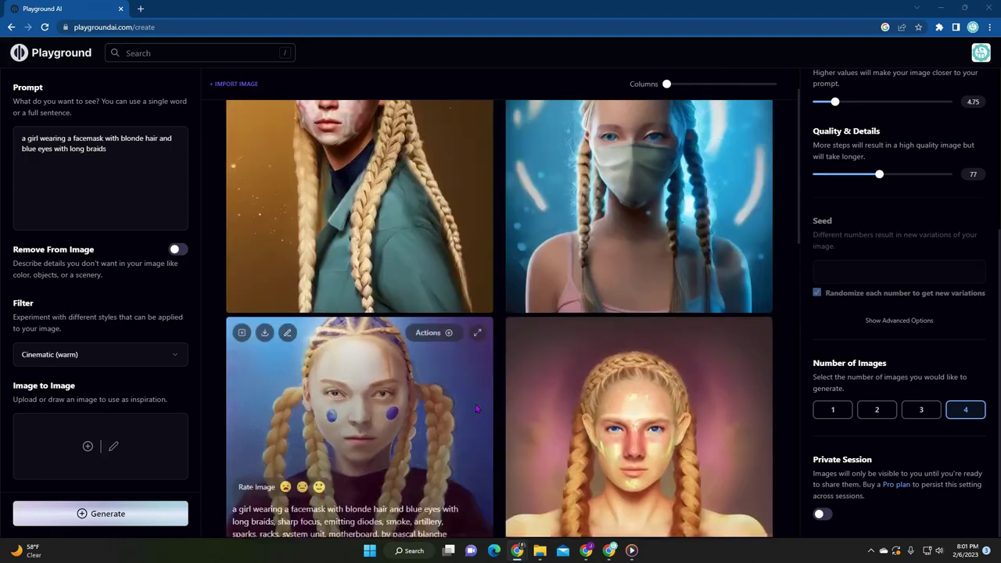
Change the filter to plain Cinematic
{"action": "left_click", "coordinate": [163, 361]}
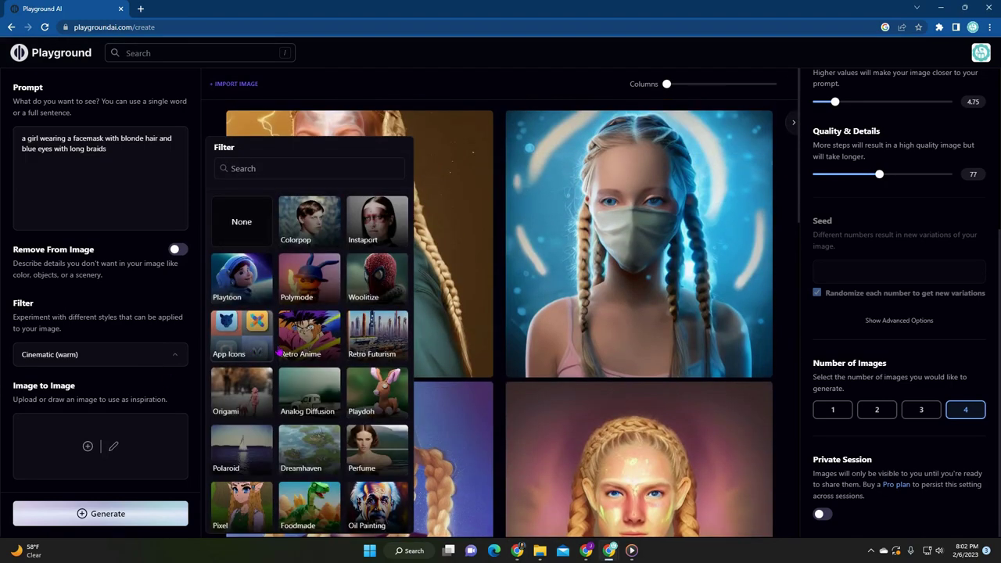
{"action": "scroll", "coordinate": [350, 436], "scroll_direction": "down", "scroll_amount": 2}
{"action": "scroll", "coordinate": [351, 437], "scroll_direction": "down", "scroll_amount": 3}
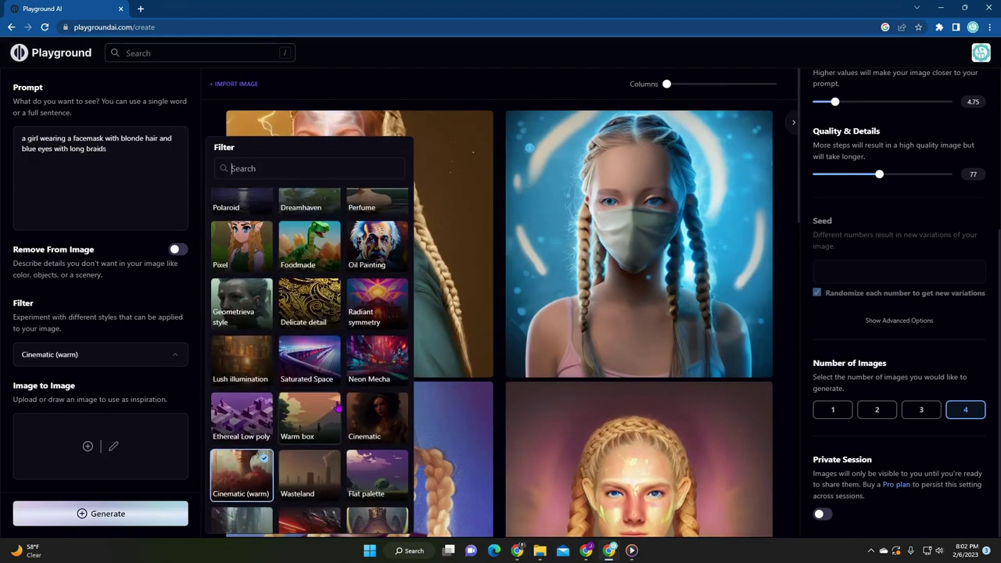
{"action": "scroll", "coordinate": [381, 389], "scroll_direction": "down", "scroll_amount": 2}
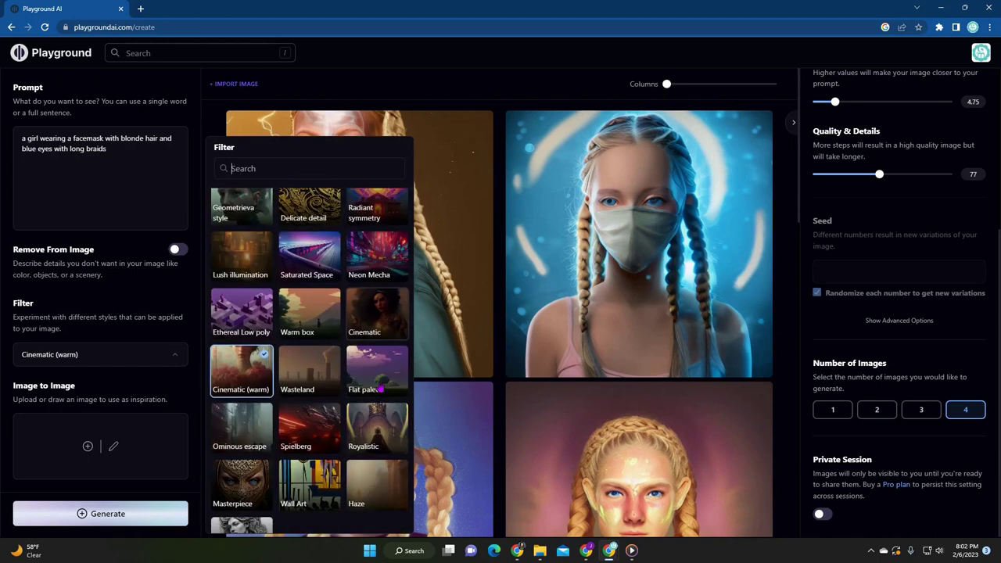
{"action": "left_click", "coordinate": [381, 327]}
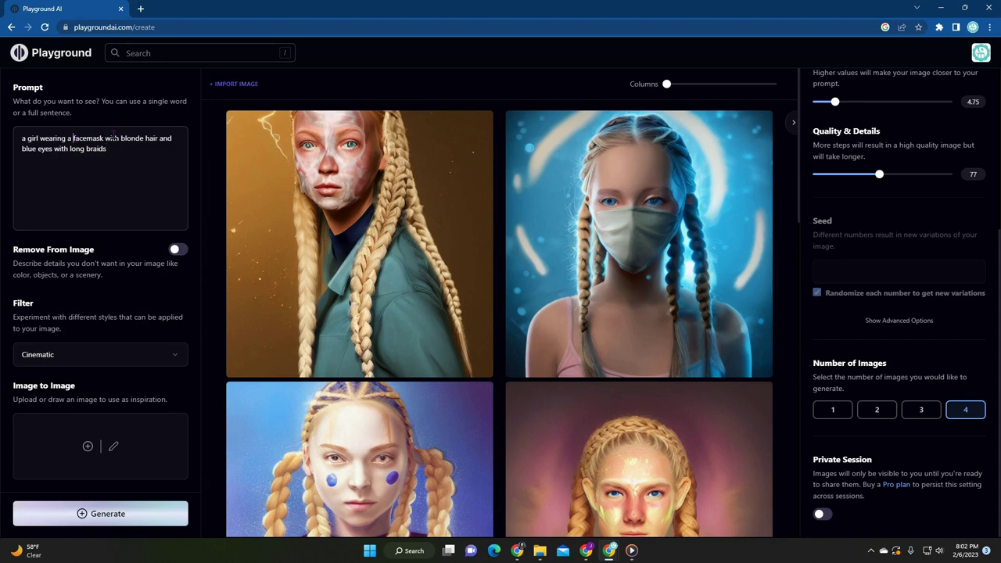
Insert 'black' before 'facemask' in the prompt and generate four new images
{"action": "type", "text": "black"}
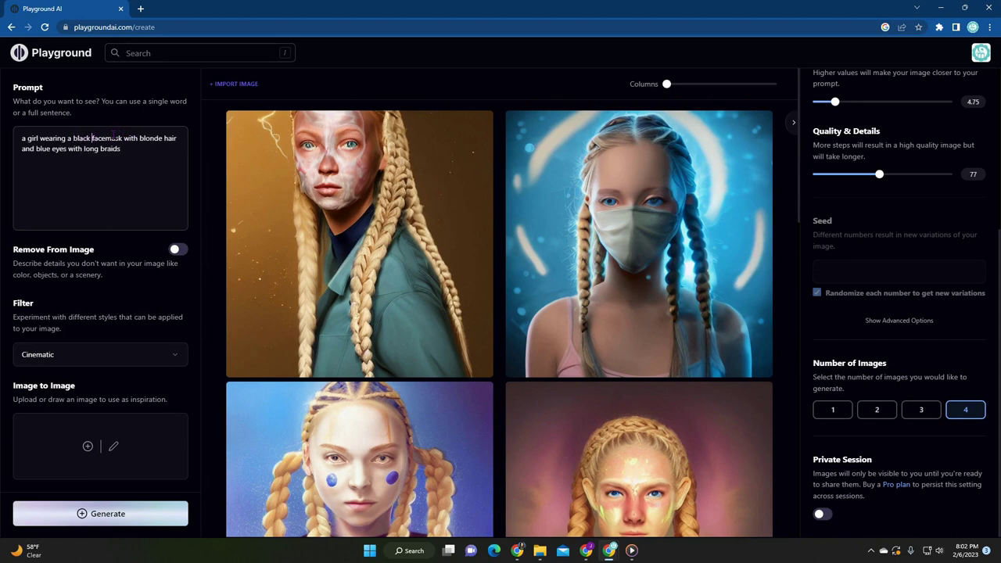
{"action": "left_click", "coordinate": [123, 511]}
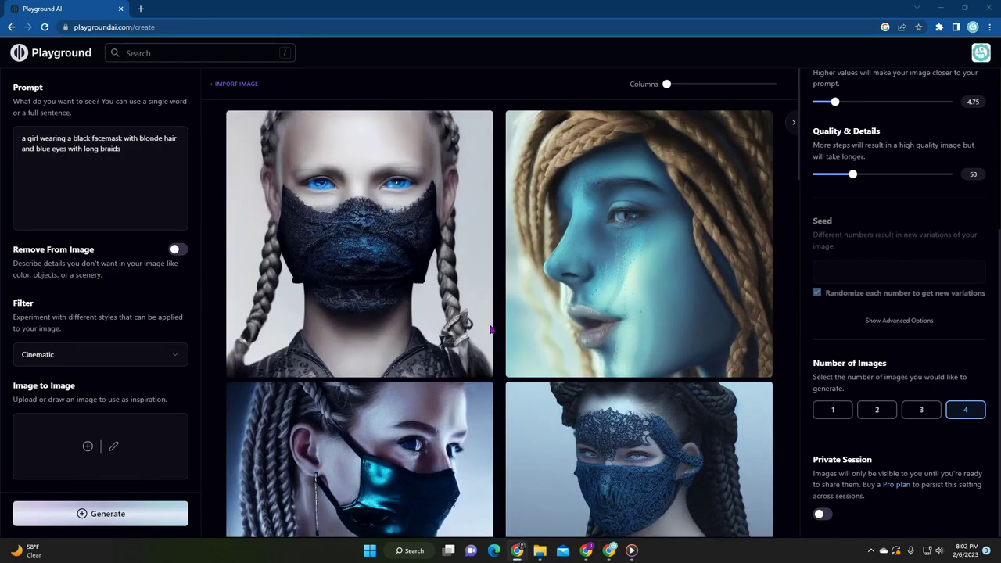
{"action": "scroll", "coordinate": [491, 330], "scroll_direction": "down", "scroll_amount": 4}
{"action": "scroll", "coordinate": [469, 336], "scroll_direction": "up", "scroll_amount": 2}
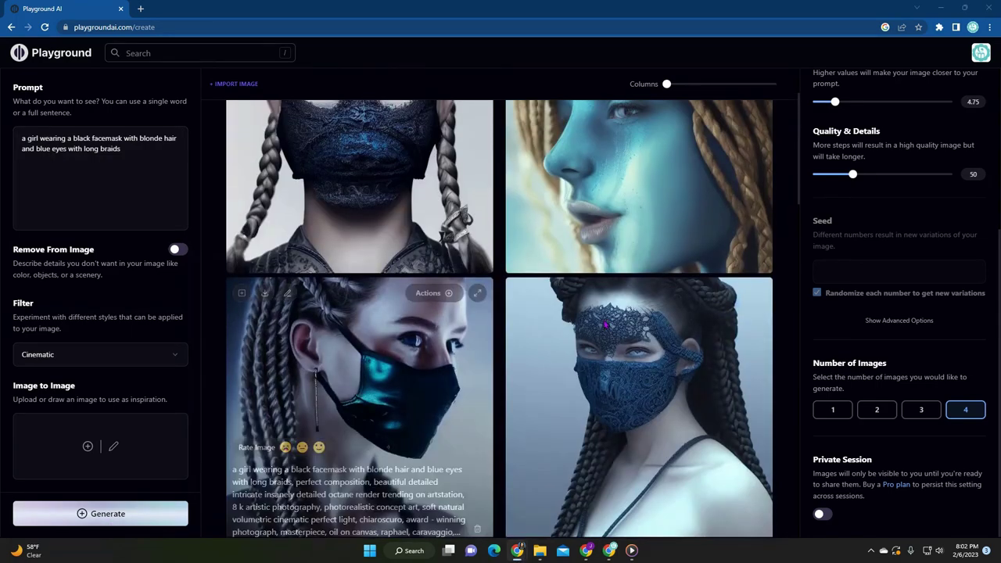
{"action": "scroll", "coordinate": [408, 426], "scroll_direction": "up", "scroll_amount": 3}
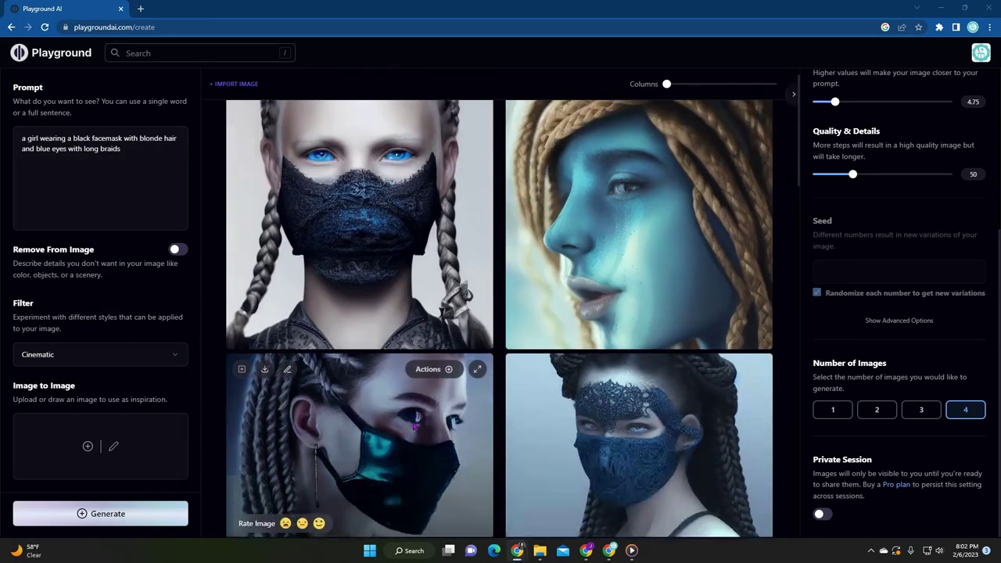
Review the new images and rate the first lace-mask result
{"action": "scroll", "coordinate": [407, 426], "scroll_direction": "down", "scroll_amount": 3}
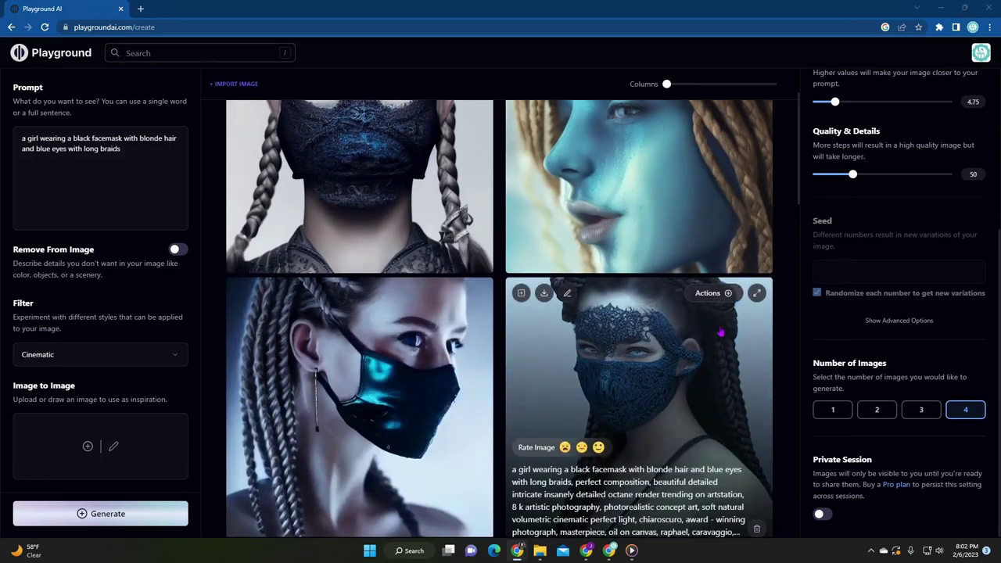
{"action": "scroll", "coordinate": [478, 432], "scroll_direction": "up", "scroll_amount": 3}
{"action": "scroll", "coordinate": [478, 432], "scroll_direction": "down", "scroll_amount": 2}
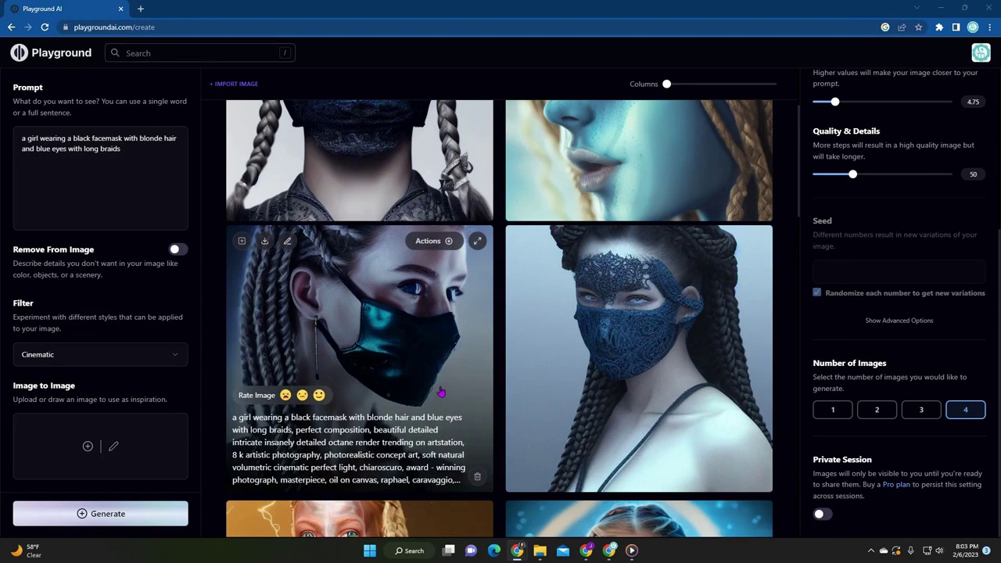
{"action": "scroll", "coordinate": [316, 354], "scroll_direction": "up", "scroll_amount": 2}
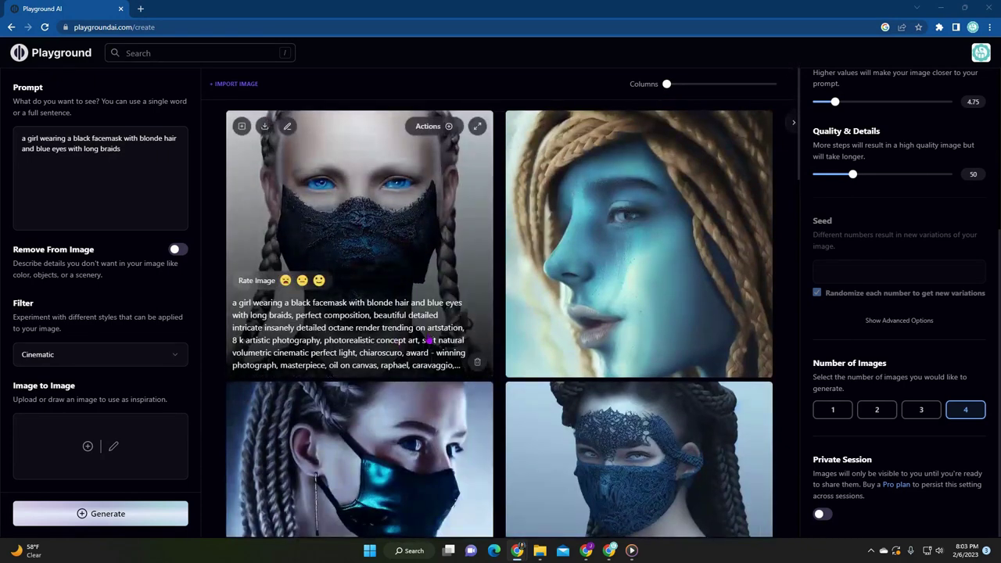
{"action": "left_click", "coordinate": [319, 281]}
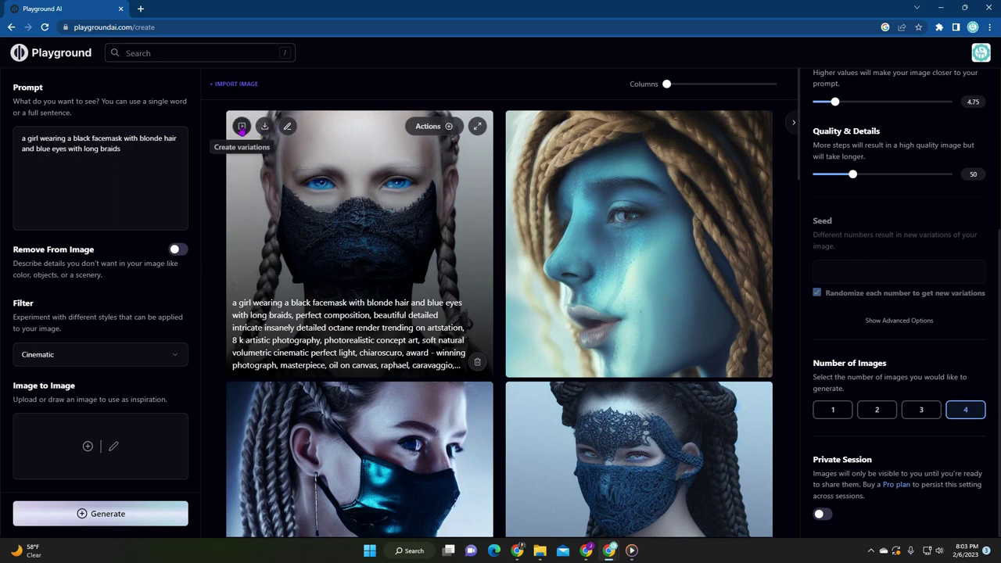
Create four variations of the blue-eyed lace-mask portrait, using it as the Image to Image source
{"action": "left_click", "coordinate": [241, 126]}
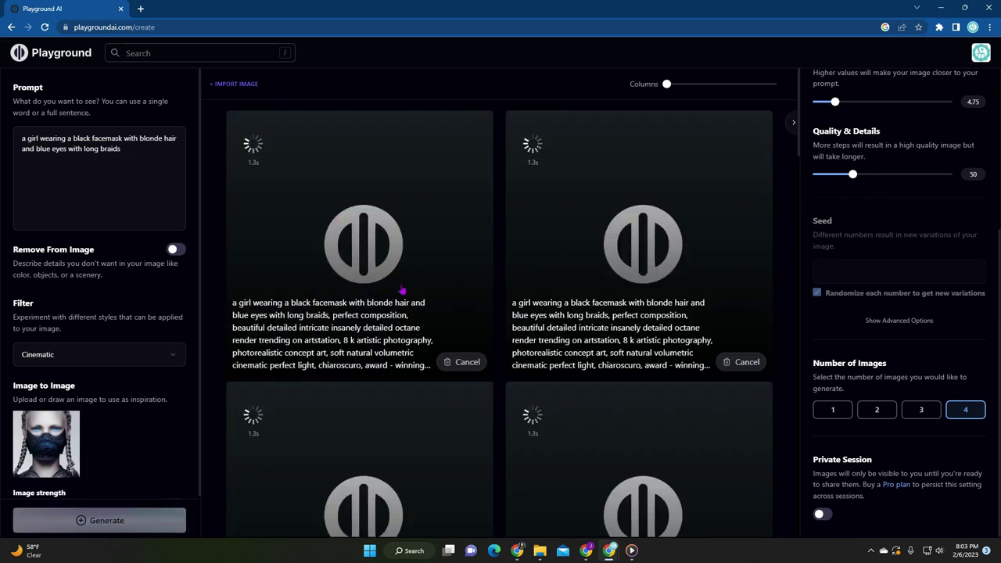
{"action": "mouse_move", "coordinate": [39, 450]}
{"action": "scroll", "coordinate": [477, 405], "scroll_direction": "down", "scroll_amount": 2}
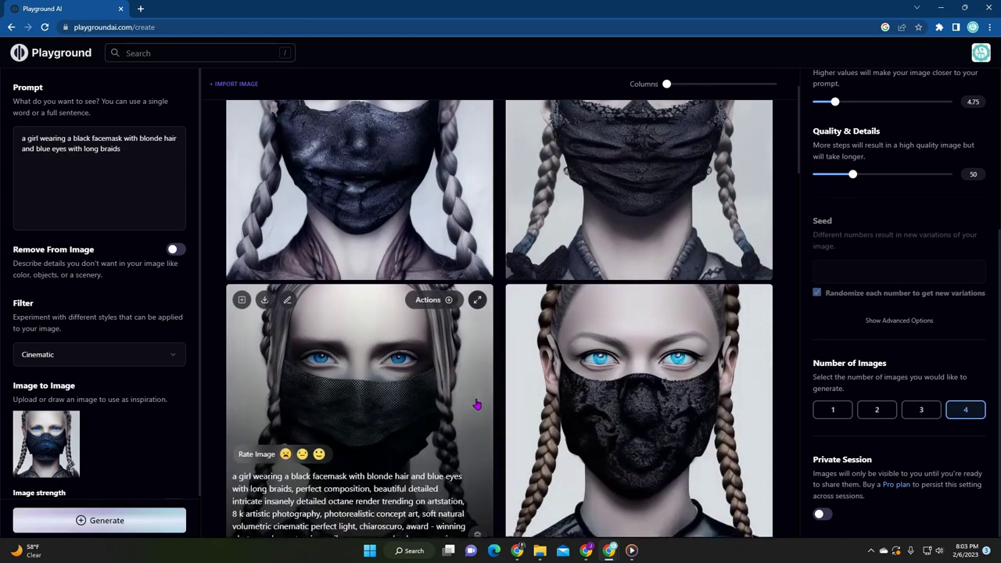
{"action": "scroll", "coordinate": [477, 404], "scroll_direction": "down", "scroll_amount": 4}
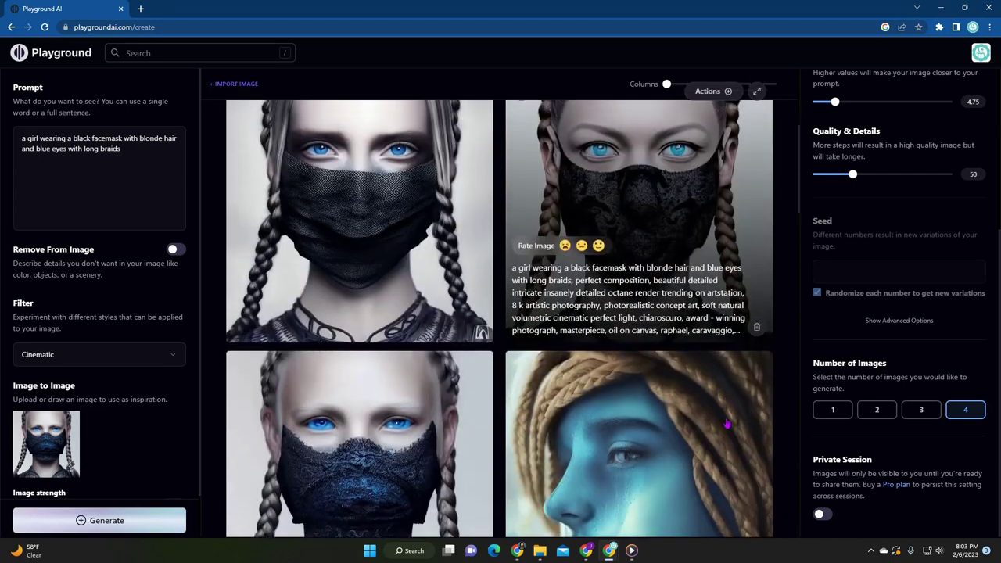
{"action": "scroll", "coordinate": [726, 423], "scroll_direction": "down", "scroll_amount": 8}
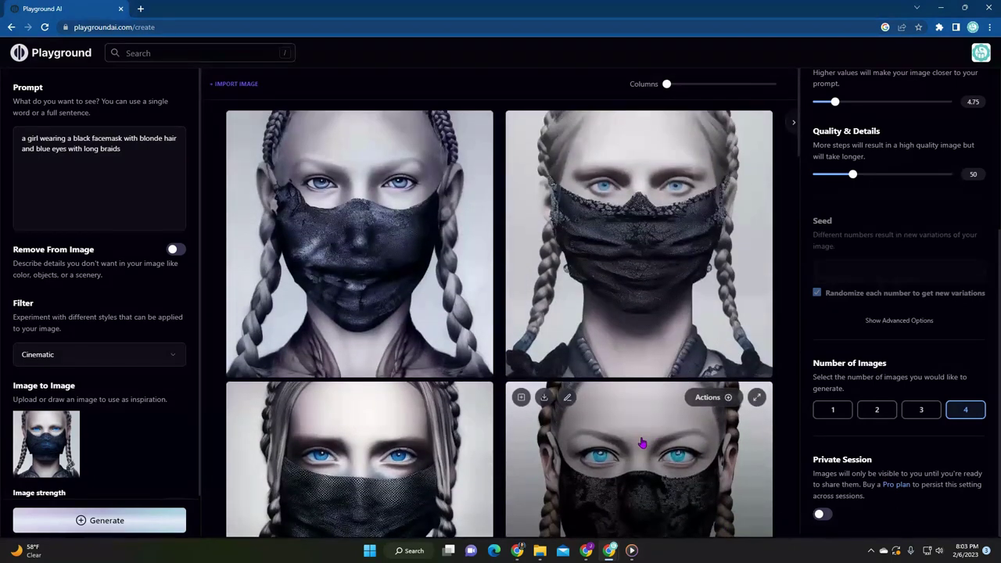
{"action": "scroll", "coordinate": [641, 443], "scroll_direction": "down", "scroll_amount": 2}
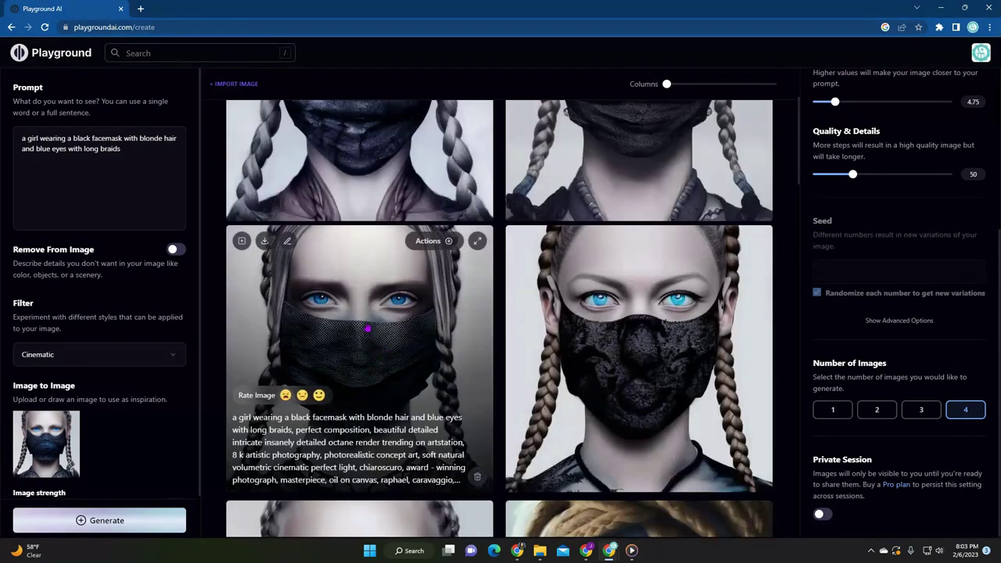
Edit the black mesh-mask portrait with the instruction 'pink hair' and generate it
{"action": "left_click", "coordinate": [288, 241]}
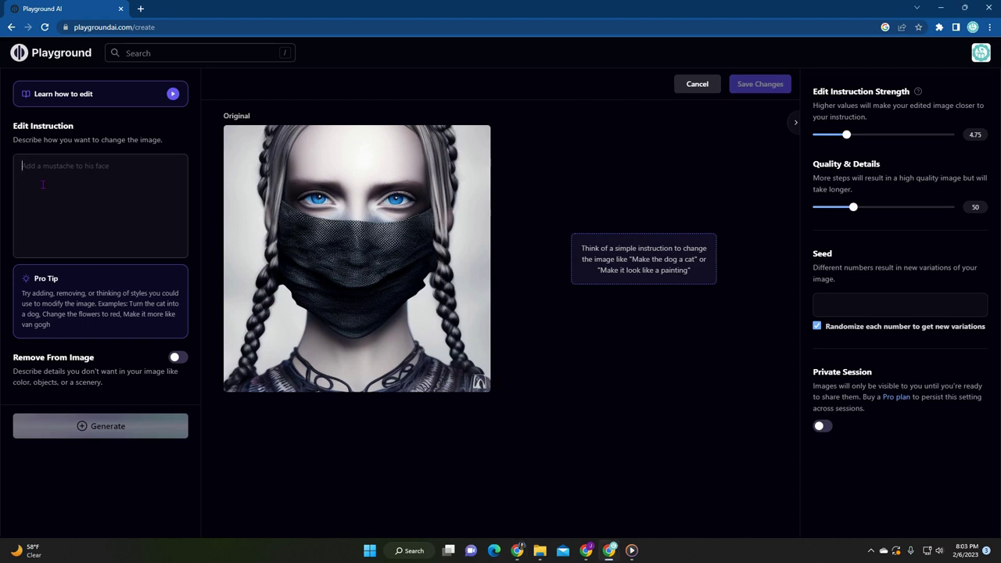
{"action": "type", "text": "pink hair"}
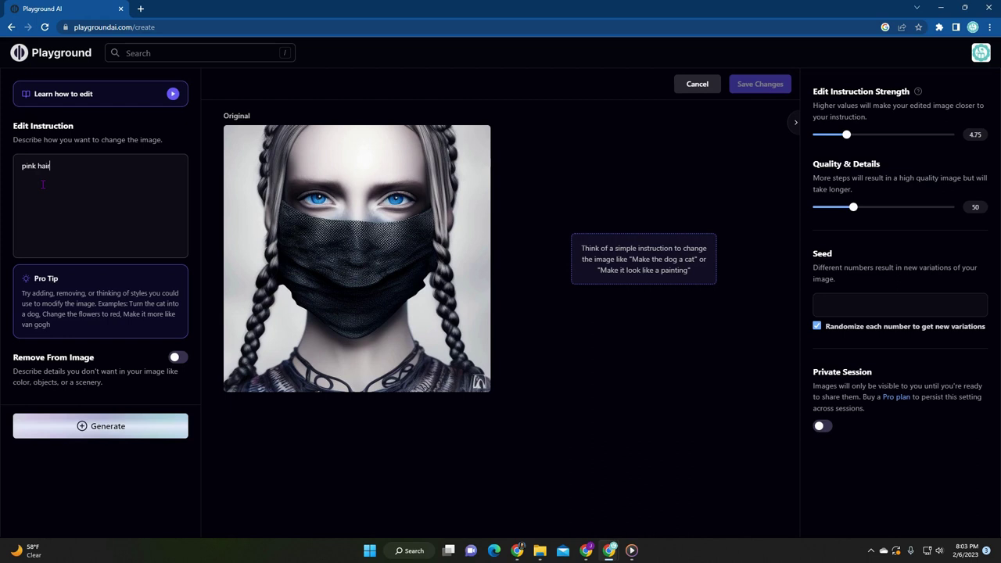
{"action": "left_click", "coordinate": [105, 425]}
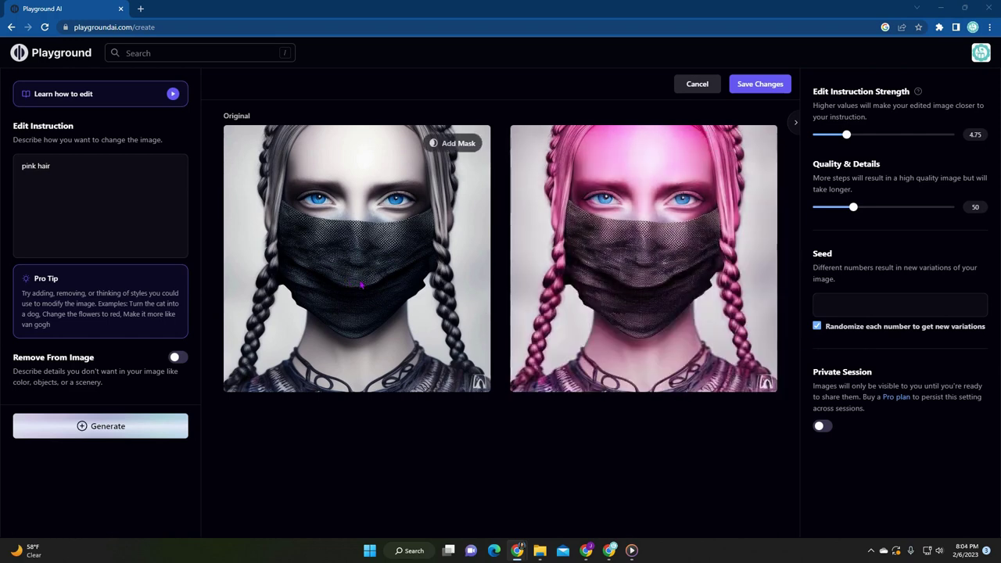
Mask the left and right braids with an enlarged brush and regenerate the pink hair edit
{"action": "left_click", "coordinate": [454, 145]}
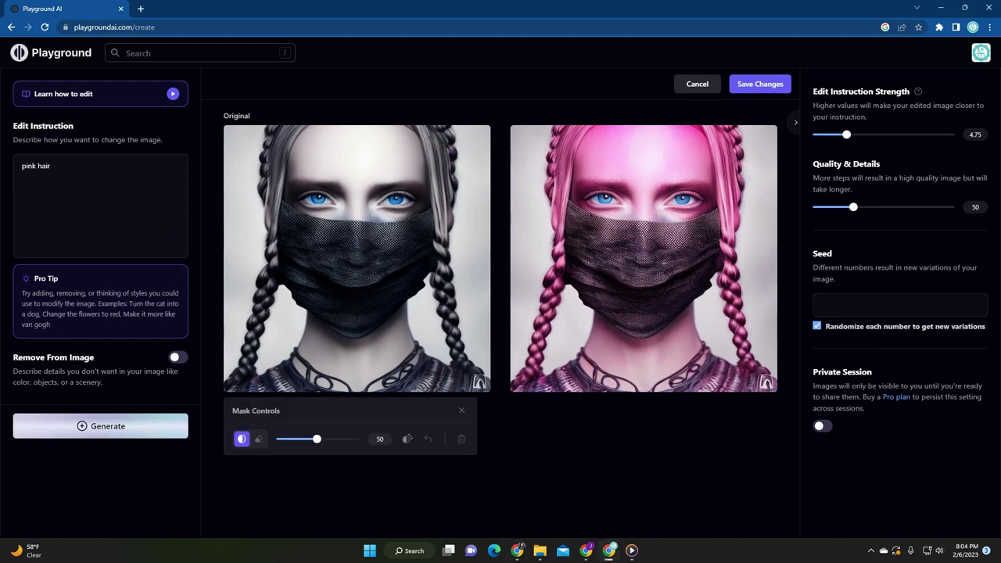
{"action": "mouse_move", "coordinate": [305, 447]}
{"action": "left_mouse_down"}
{"action": "mouse_move", "coordinate": [297, 440]}
{"action": "mouse_move", "coordinate": [331, 440]}
{"action": "mouse_move", "coordinate": [286, 444]}
{"action": "mouse_move", "coordinate": [332, 444]}
{"action": "mouse_move", "coordinate": [316, 443]}
{"action": "left_mouse_up"}
{"action": "left_click", "coordinate": [256, 440]}
{"action": "left_click", "coordinate": [242, 439]}
{"action": "mouse_move", "coordinate": [233, 366]}
{"action": "left_mouse_down"}
{"action": "mouse_move", "coordinate": [270, 278]}
{"action": "mouse_move", "coordinate": [266, 172]}
{"action": "mouse_move", "coordinate": [287, 126]}
{"action": "mouse_move", "coordinate": [267, 135]}
{"action": "mouse_move", "coordinate": [288, 137]}
{"action": "mouse_move", "coordinate": [270, 203]}
{"action": "mouse_move", "coordinate": [279, 125]}
{"action": "left_mouse_up"}
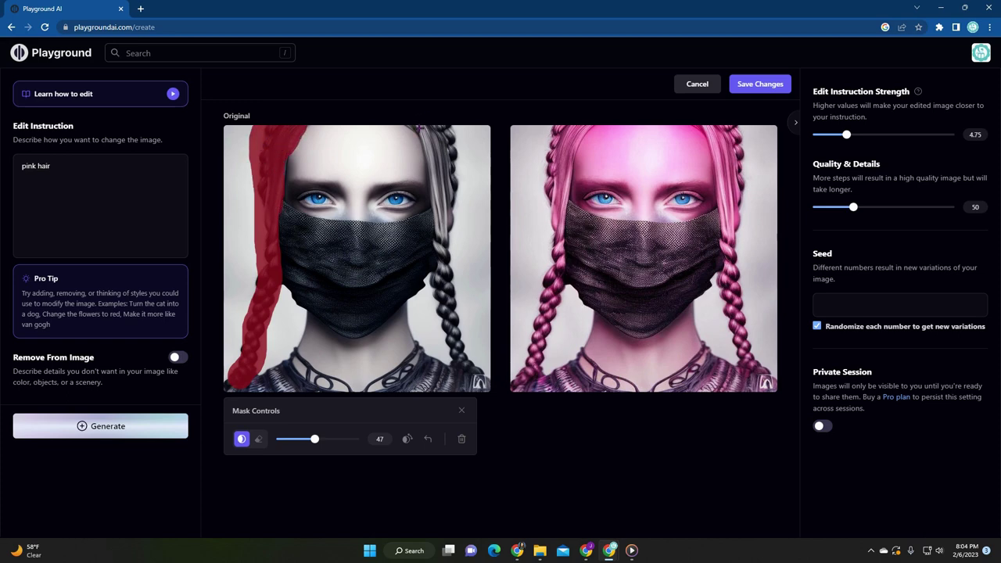
{"action": "mouse_move", "coordinate": [425, 132]}
{"action": "left_mouse_down"}
{"action": "mouse_move", "coordinate": [414, 130]}
{"action": "mouse_move", "coordinate": [446, 139]}
{"action": "mouse_move", "coordinate": [427, 153]}
{"action": "mouse_move", "coordinate": [444, 215]}
{"action": "mouse_move", "coordinate": [442, 333]}
{"action": "mouse_move", "coordinate": [465, 364]}
{"action": "mouse_move", "coordinate": [442, 319]}
{"action": "mouse_move", "coordinate": [462, 309]}
{"action": "mouse_move", "coordinate": [457, 166]}
{"action": "mouse_move", "coordinate": [440, 128]}
{"action": "left_mouse_up"}
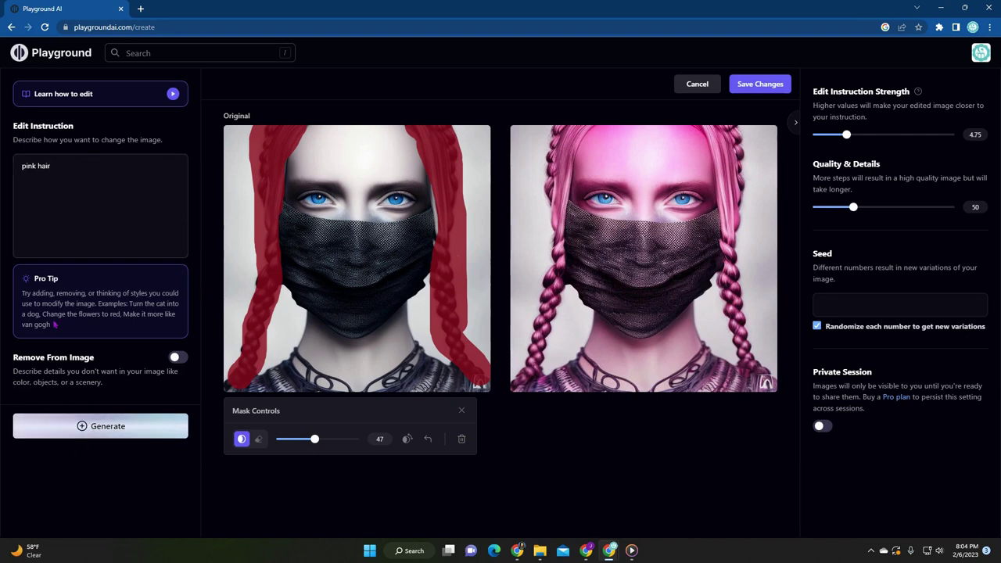
{"action": "left_click", "coordinate": [106, 434]}
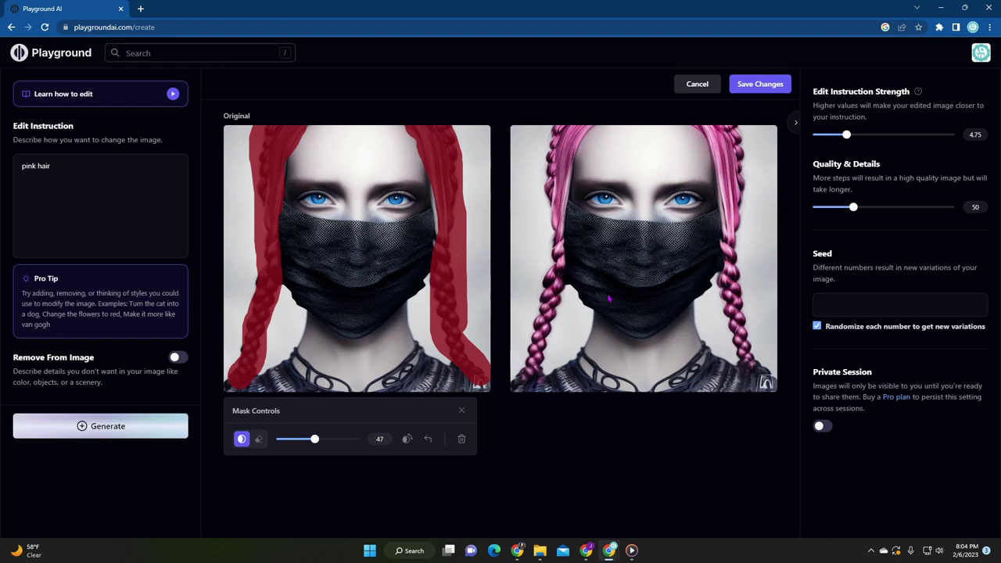
{"action": "mouse_move", "coordinate": [689, 154]}
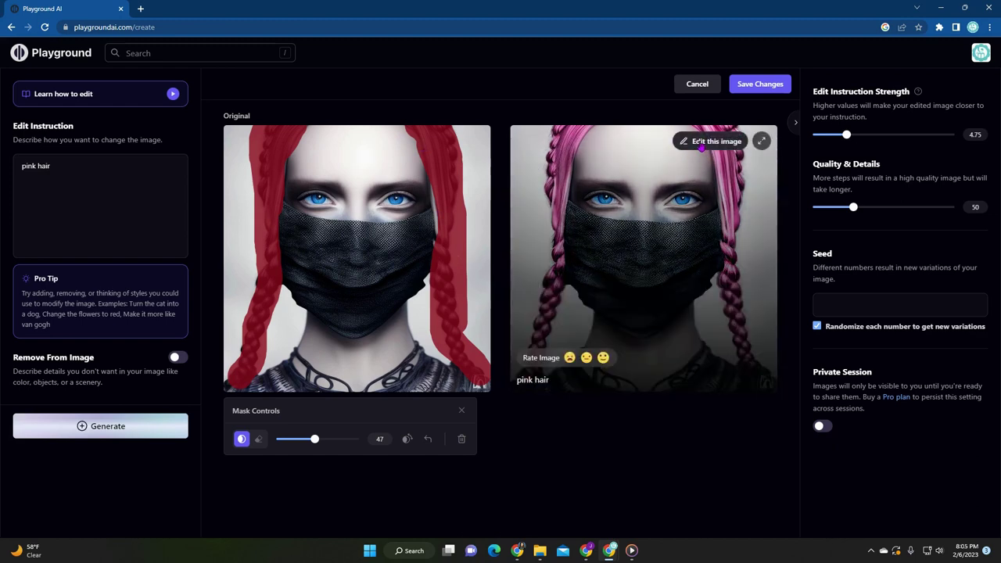
Continue from the pink-haired result and clear the red mask from the hair
{"action": "left_click", "coordinate": [701, 144]}
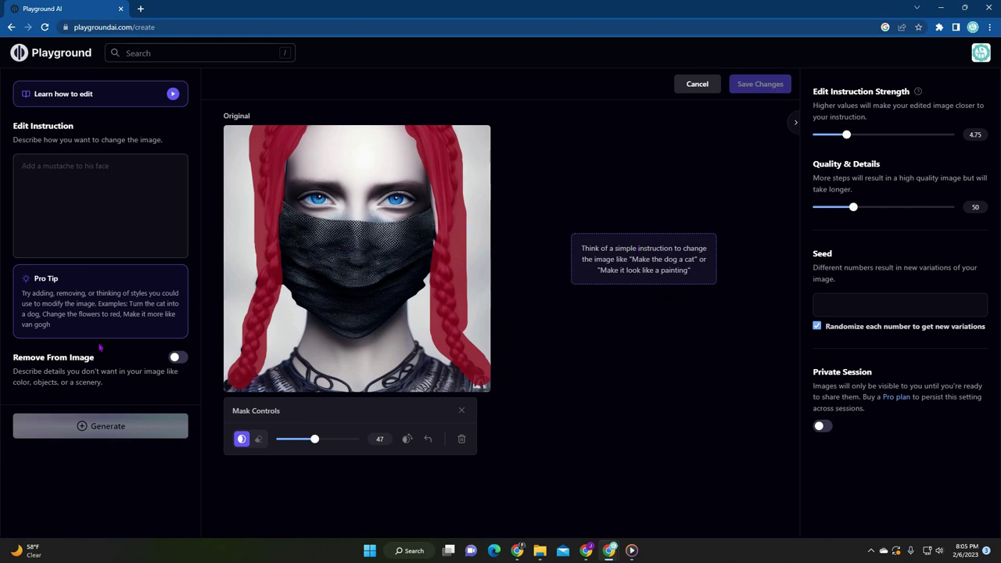
{"action": "left_click", "coordinate": [517, 550]}
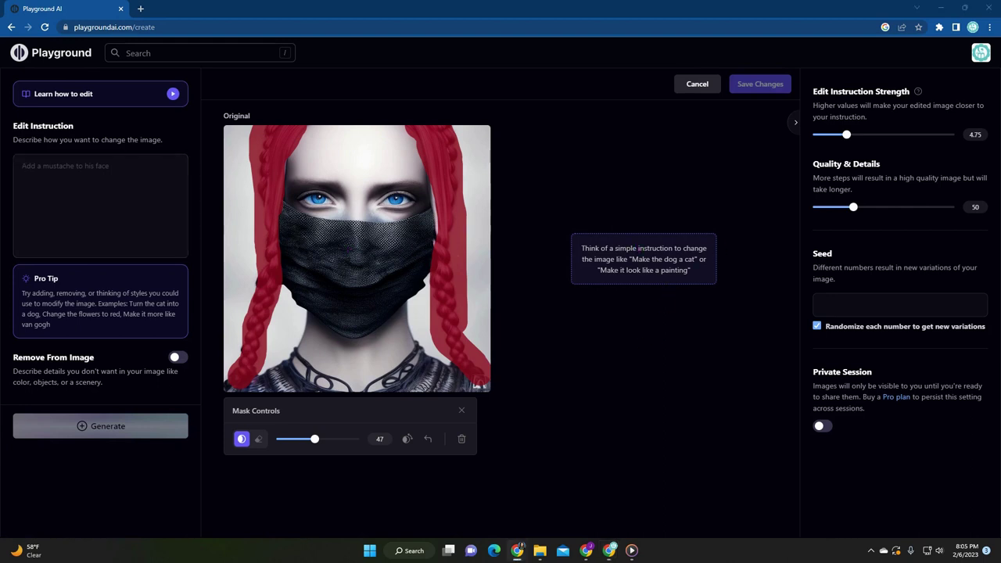
{"action": "left_click", "coordinate": [462, 439]}
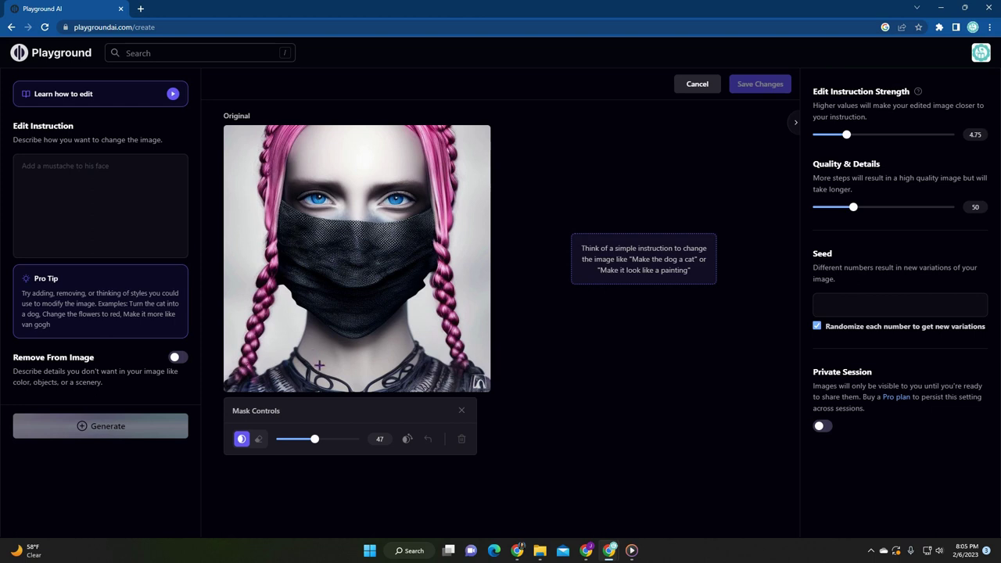
Mask a small spot on the neck and enter the edit instruction 'tatoo'
{"action": "left_click", "coordinate": [120, 178]}
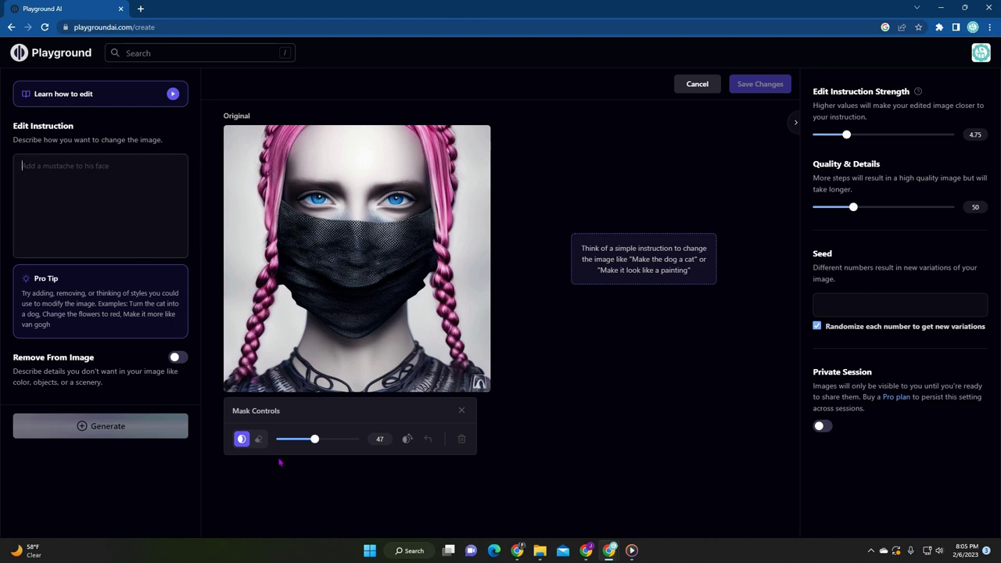
{"action": "left_click_drag", "start_coordinate": [321, 339], "coordinate": [302, 353]}
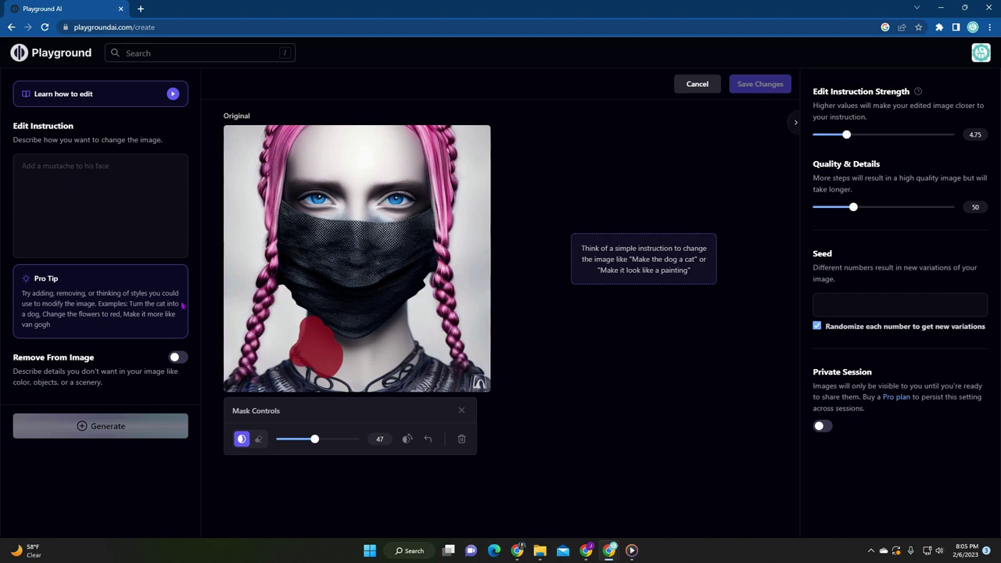
{"action": "type", "text": "tatoo"}
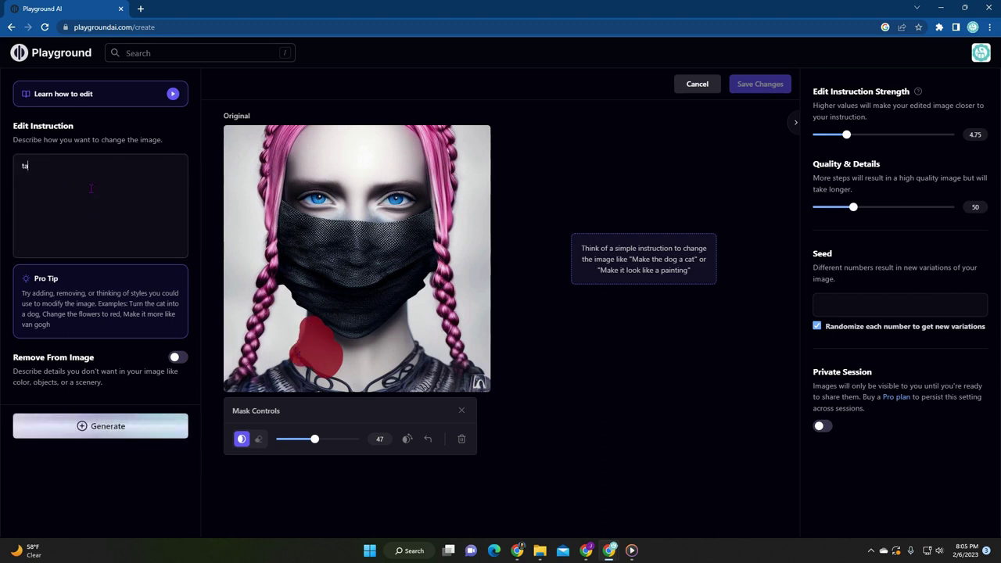
Widen the neck mask, set strength to 8.75, and generate with 'tattoo of birds'
{"action": "left_click", "coordinate": [129, 430]}
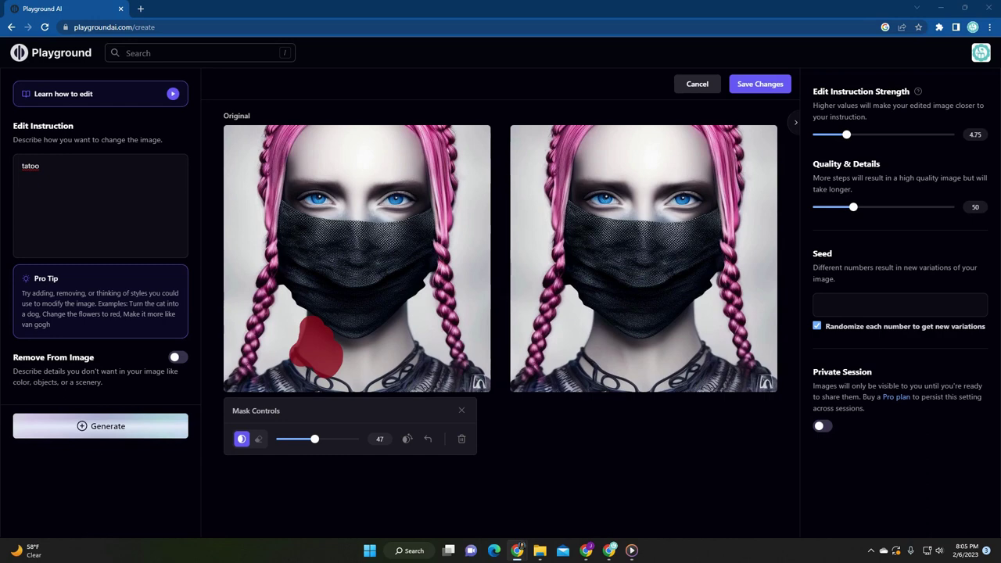
{"action": "mouse_move", "coordinate": [338, 363]}
{"action": "left_mouse_down"}
{"action": "mouse_move", "coordinate": [362, 374]}
{"action": "mouse_move", "coordinate": [359, 381]}
{"action": "mouse_move", "coordinate": [407, 357]}
{"action": "mouse_move", "coordinate": [406, 340]}
{"action": "mouse_move", "coordinate": [356, 361]}
{"action": "left_mouse_up"}
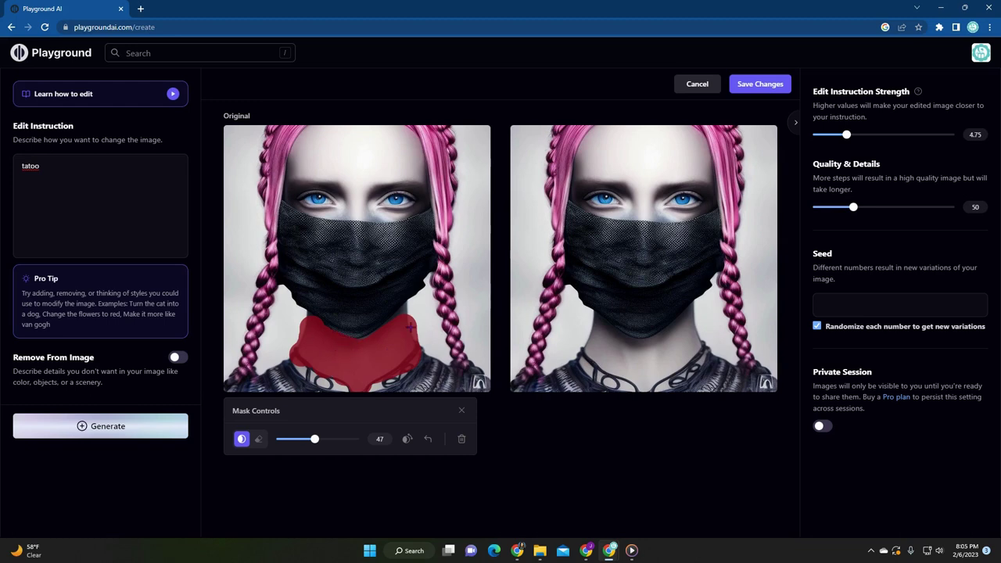
{"action": "left_click_drag", "start_coordinate": [846, 134], "coordinate": [875, 134]}
{"action": "left_click", "coordinate": [102, 433]}
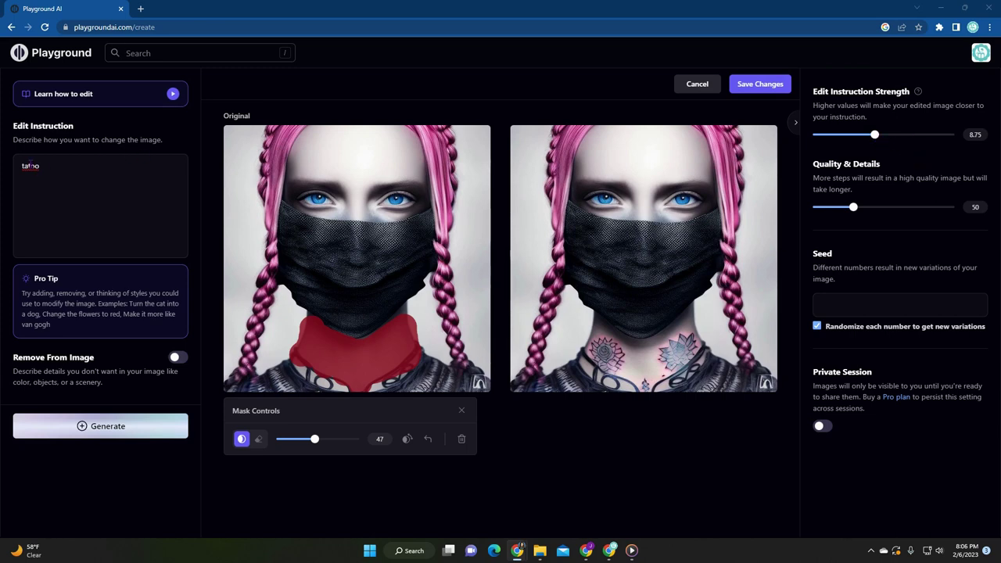
{"action": "type", "text": "too of birds"}
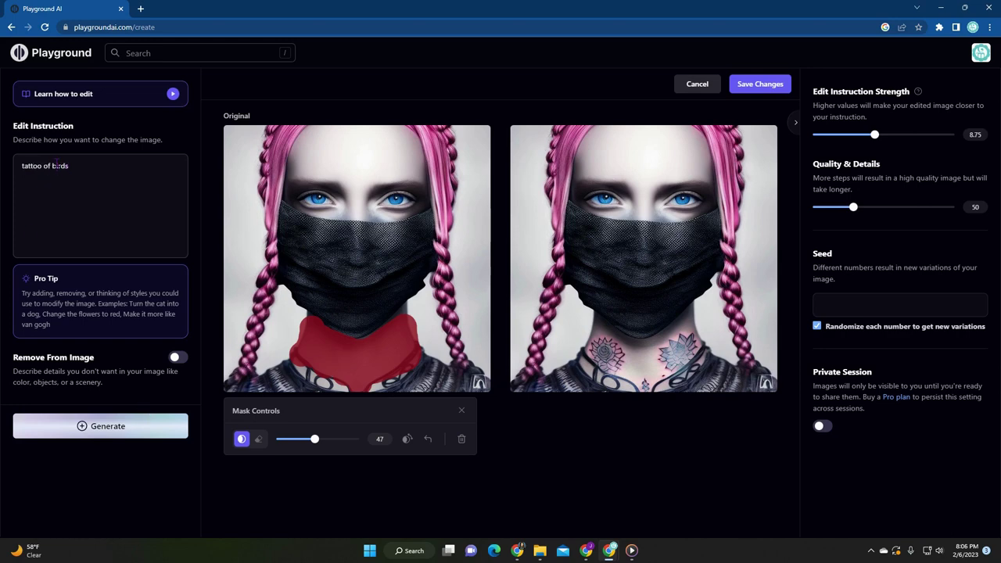
{"action": "left_click", "coordinate": [94, 427]}
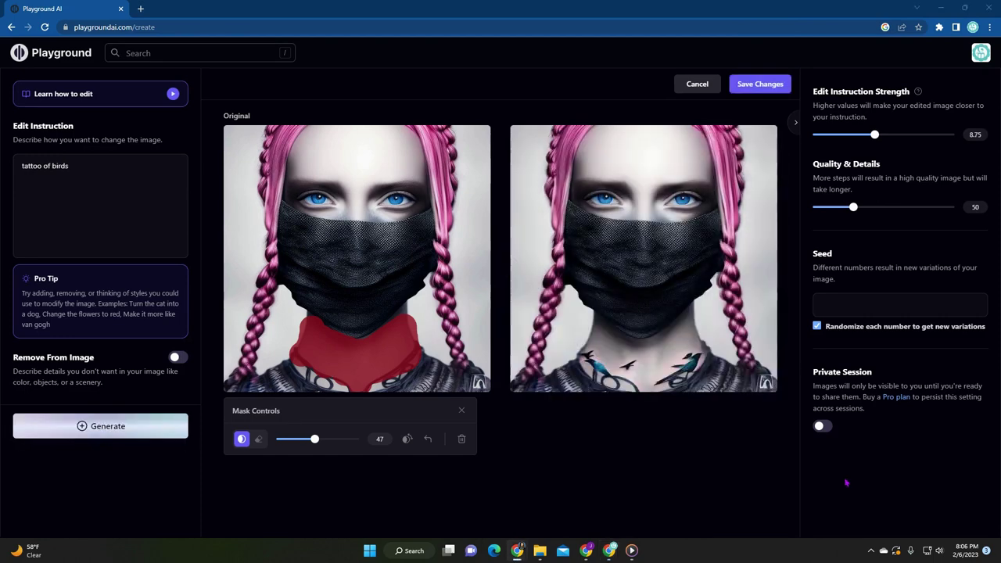
Save the bird-tattoo edit, download it as tattoo-of-birds-.png, and choose 1024 × 1024 dimensions
{"action": "mouse_move", "coordinate": [747, 242]}
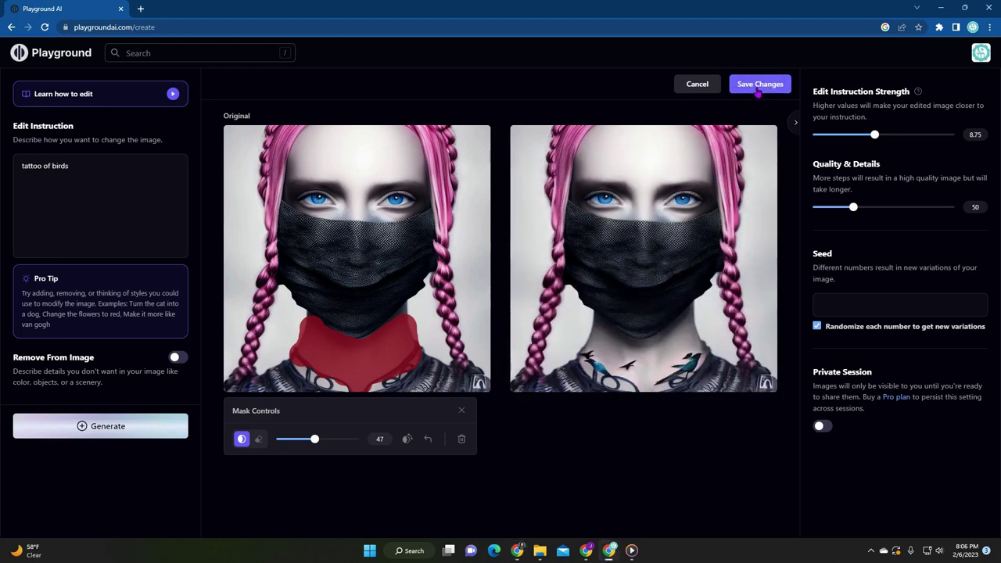
{"action": "left_click", "coordinate": [760, 83]}
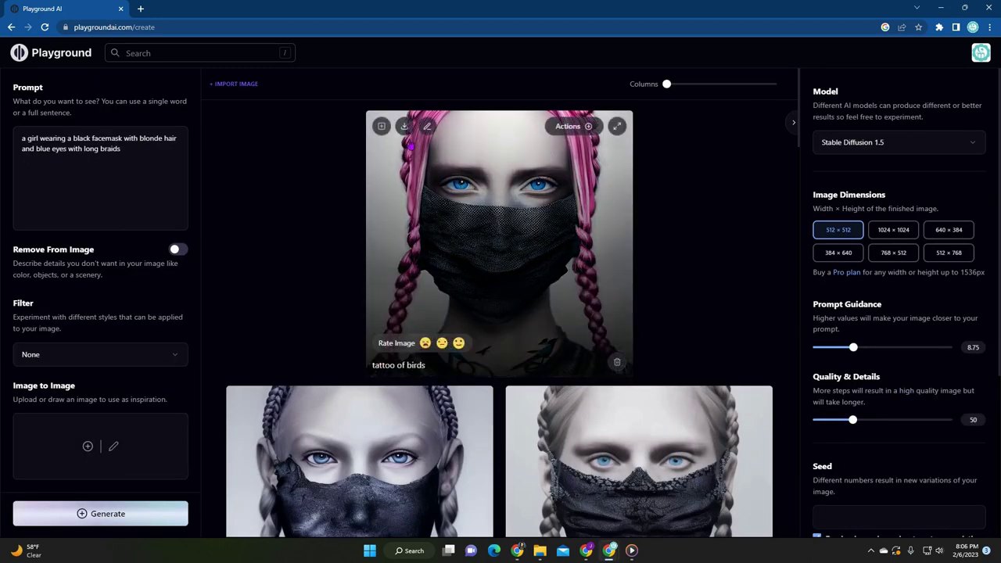
{"action": "left_click", "coordinate": [404, 129]}
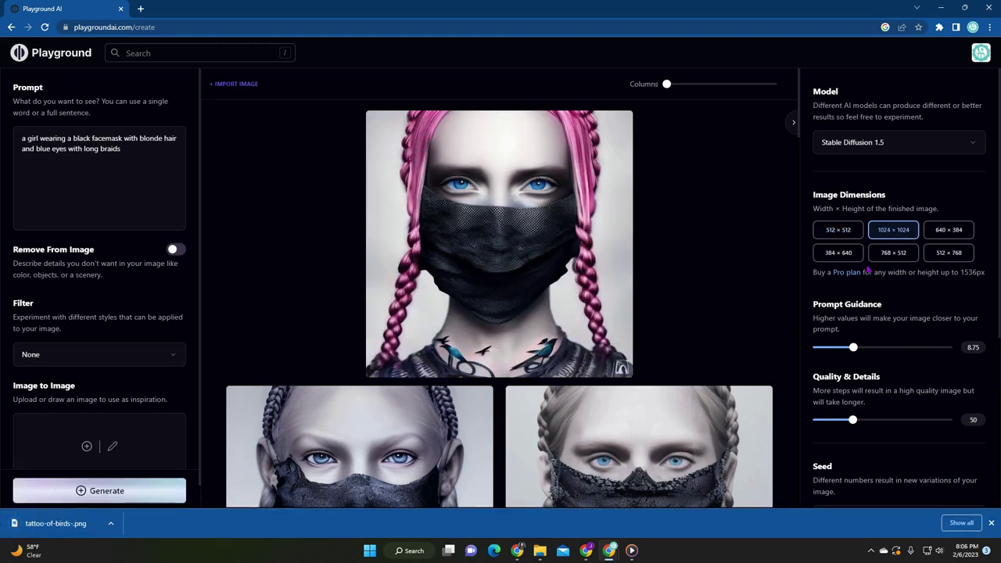
{"action": "left_click", "coordinate": [896, 233]}
Generate 'a palace in china' with the Retro Anime filter
{"action": "left_click", "coordinate": [147, 152]}
{"action": "key", "text": "ctrl+a"}
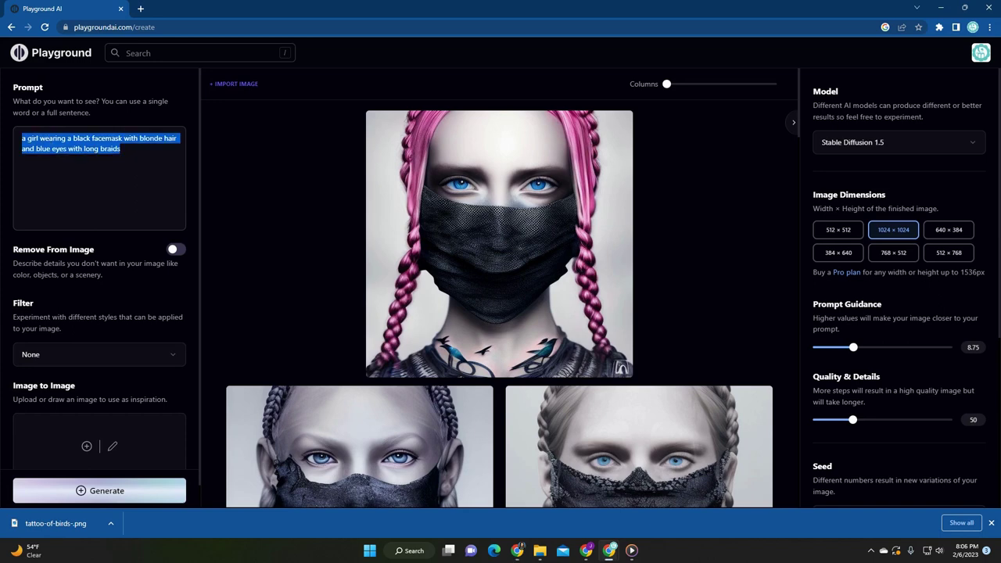
{"action": "type", "text": "a palac"}
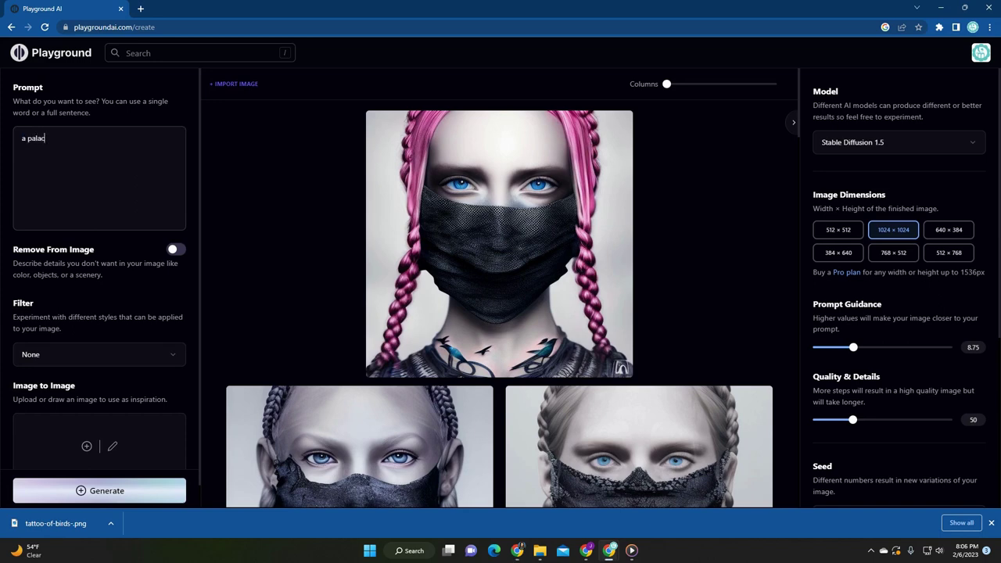
{"action": "type", "text": "e in china"}
{"action": "left_click", "coordinate": [167, 360]}
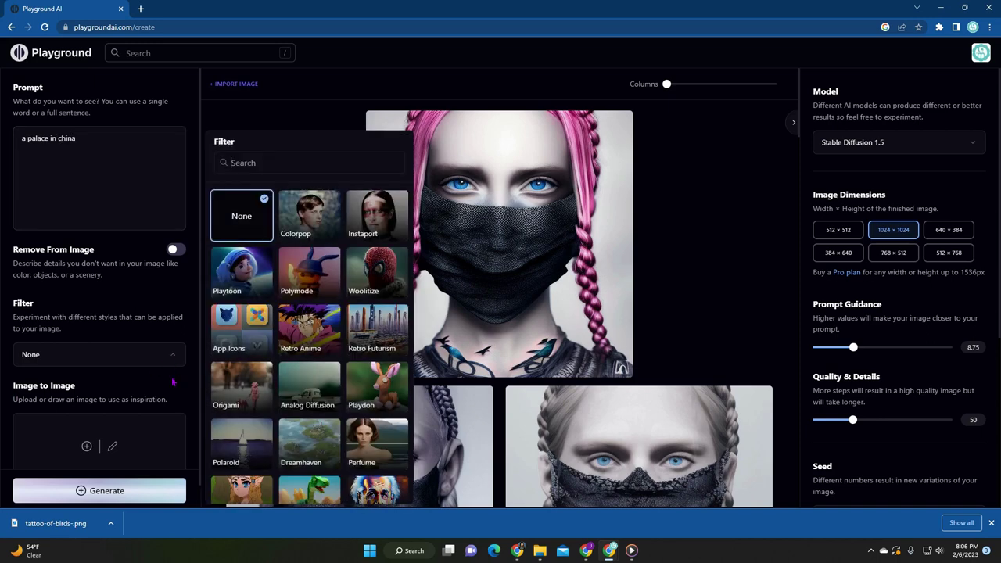
{"action": "scroll", "coordinate": [343, 402], "scroll_direction": "down", "scroll_amount": 1}
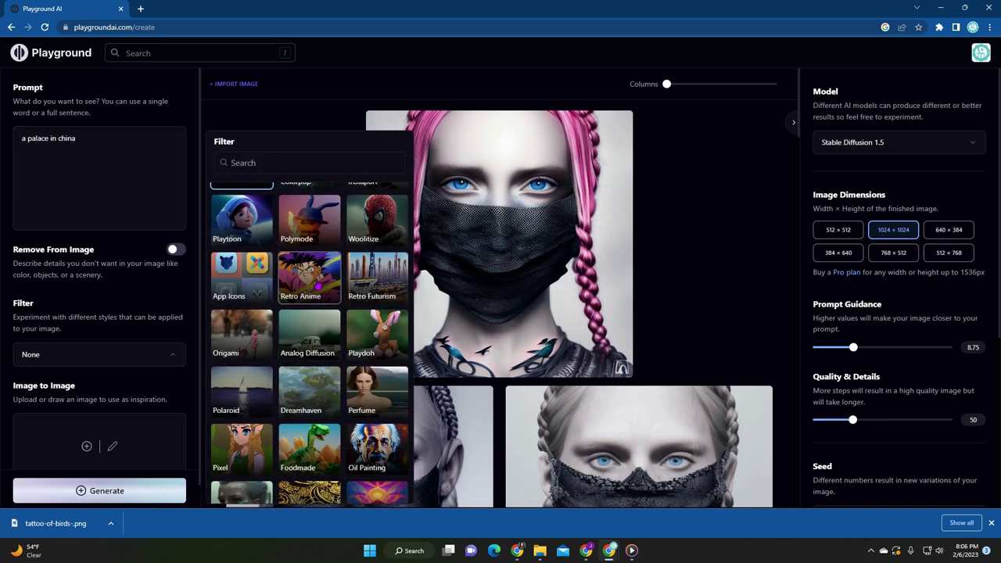
{"action": "left_click", "coordinate": [317, 284]}
{"action": "scroll", "coordinate": [113, 403], "scroll_direction": "down", "scroll_amount": 1}
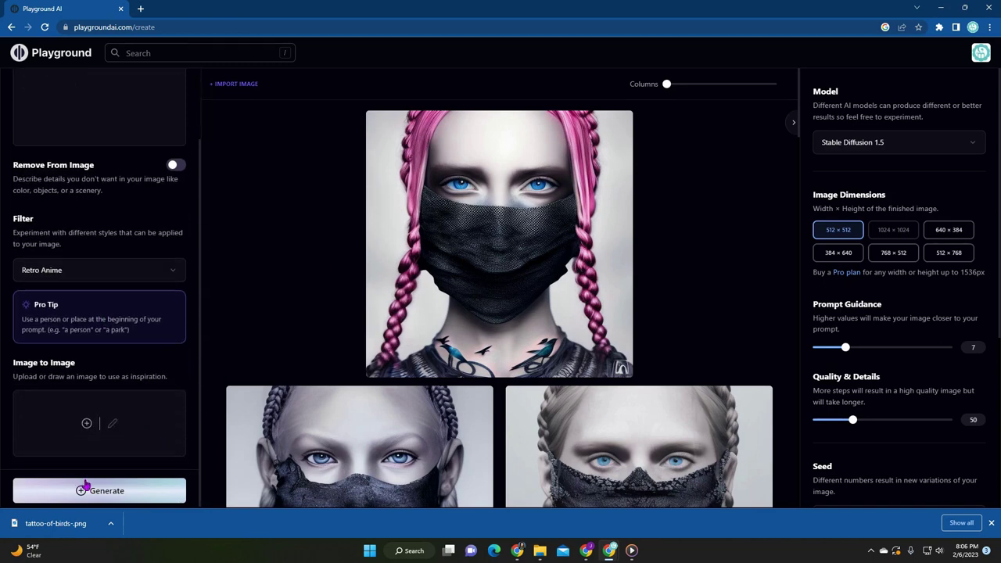
{"action": "left_click", "coordinate": [107, 491]}
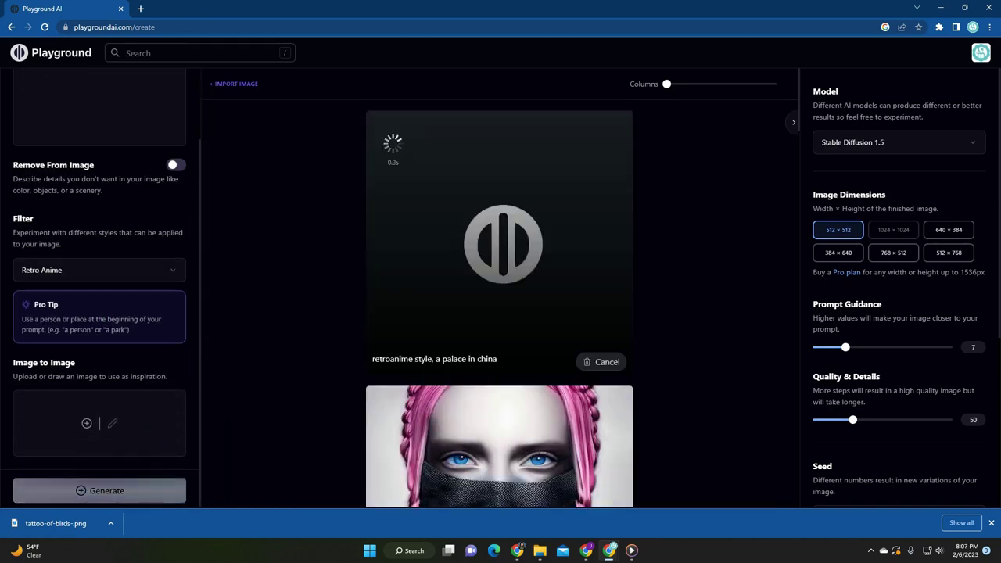
Set Number of Images to 4 and bring up the Model choices
{"action": "scroll", "coordinate": [900, 313], "scroll_direction": "down", "scroll_amount": 3}
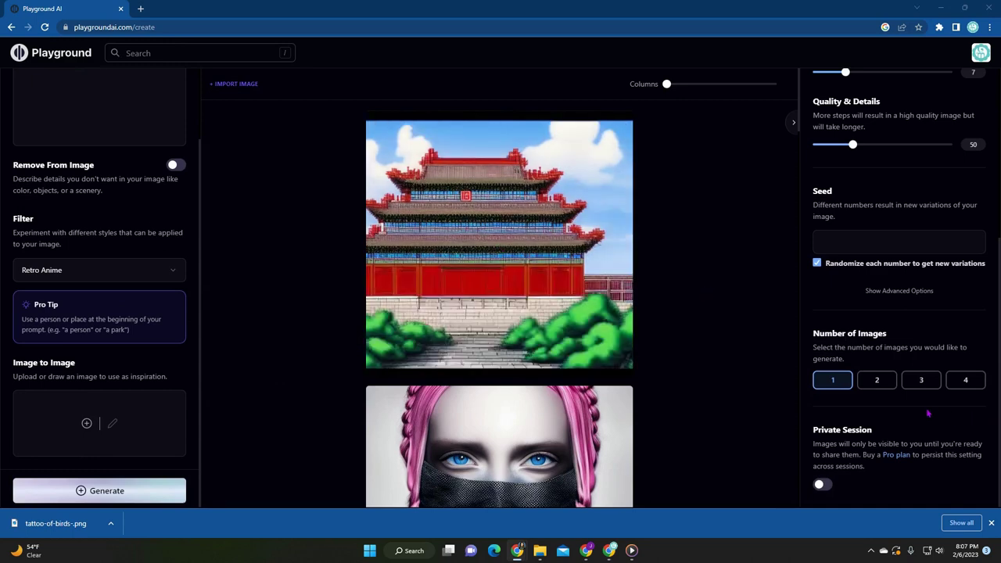
{"action": "left_click", "coordinate": [968, 391]}
{"action": "scroll", "coordinate": [890, 328], "scroll_direction": "up", "scroll_amount": 4}
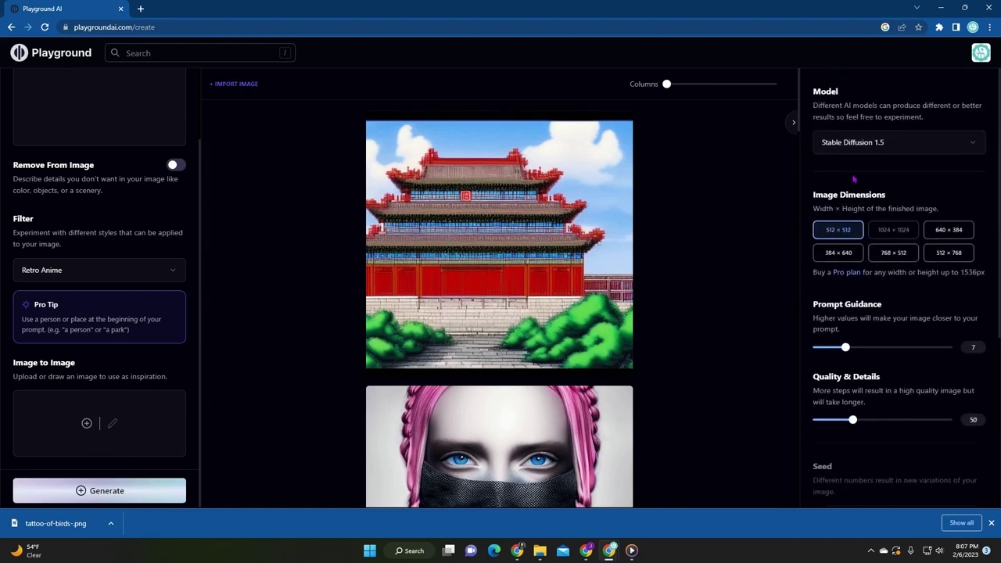
{"action": "left_click", "coordinate": [877, 142]}
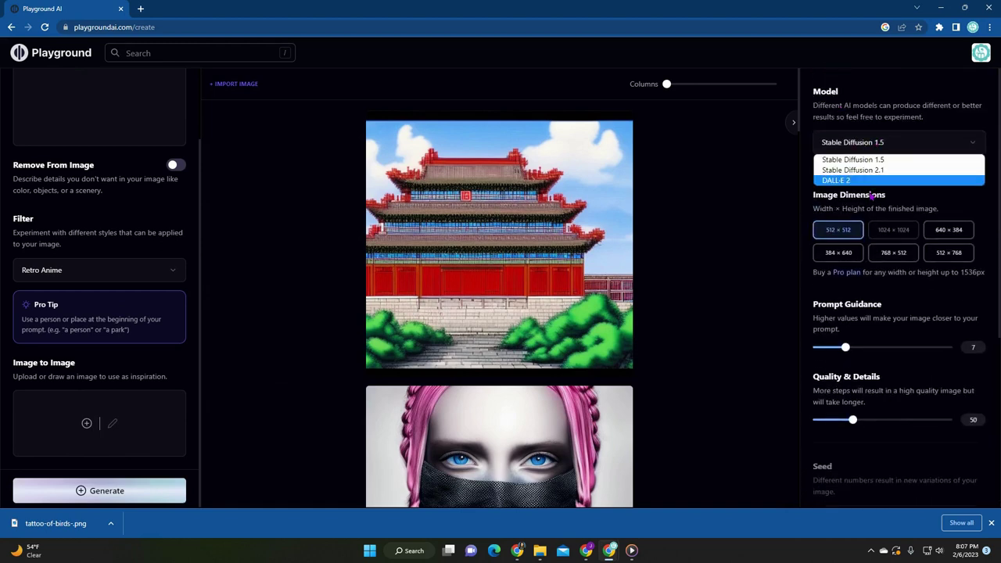
On Stable Diffusion 2.1, generate 'a palace in china, ancient times' with the Geometrieva filter
{"action": "left_click", "coordinate": [866, 170]}
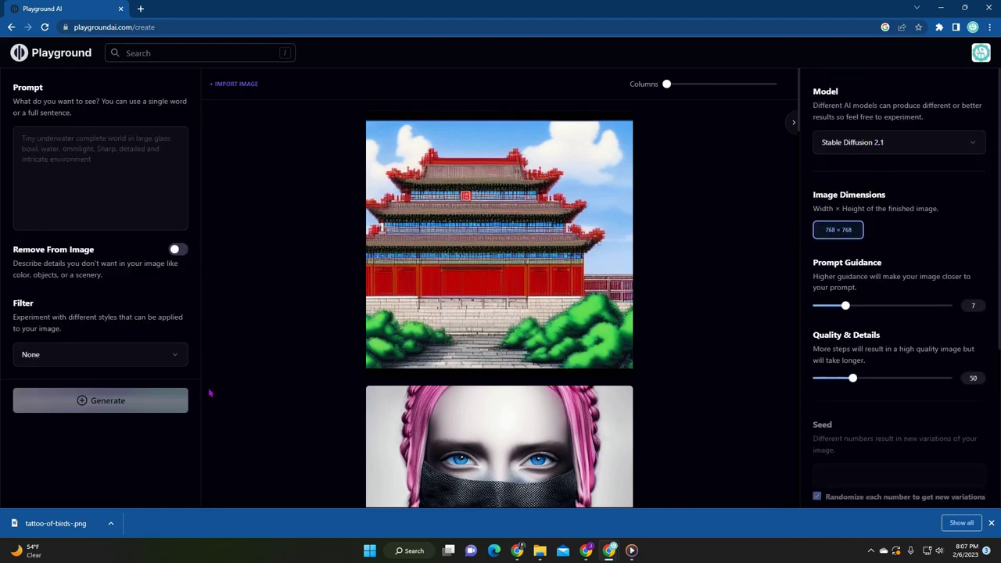
{"action": "left_click", "coordinate": [93, 201]}
{"action": "type", "text": "a palace in china, ancient times"}
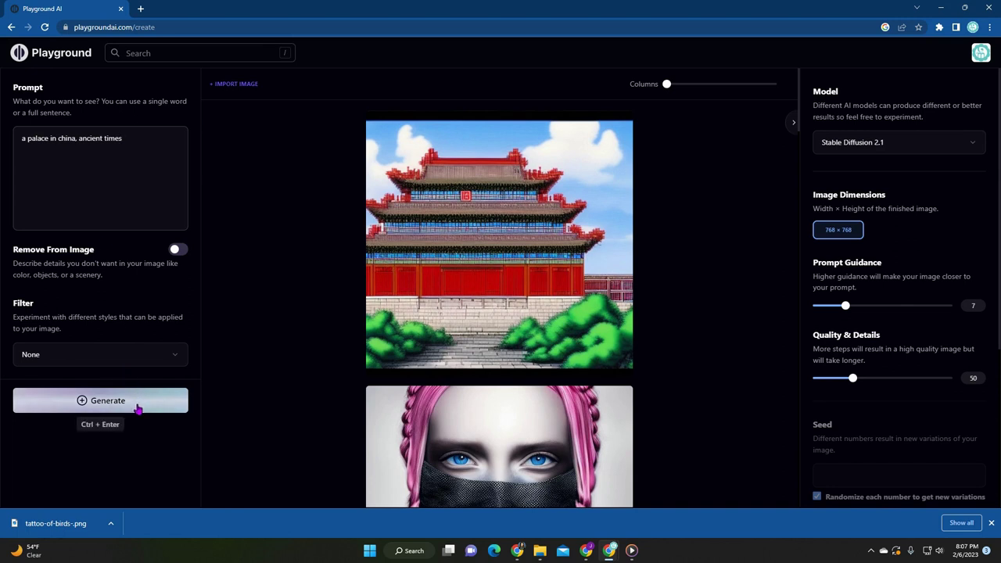
{"action": "left_click", "coordinate": [167, 362]}
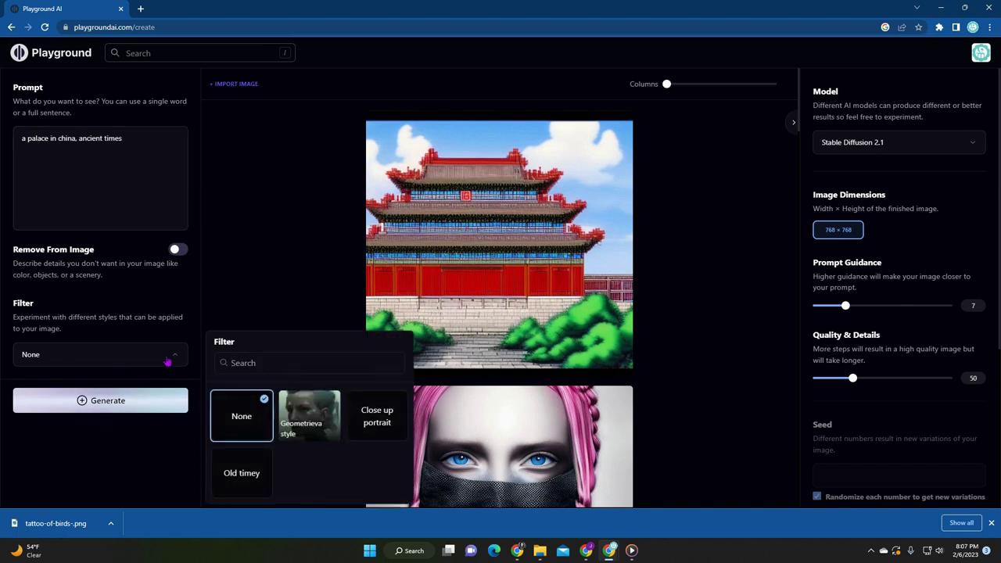
{"action": "left_click", "coordinate": [308, 443]}
{"action": "left_click", "coordinate": [128, 437]}
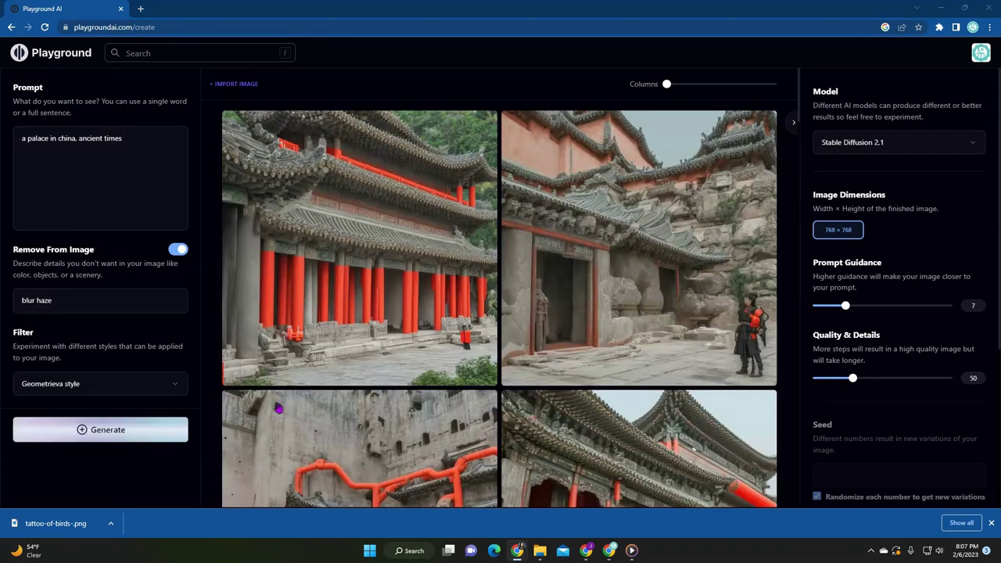
Load the masked girl image's settings (SD 1.5, Cinematic, guidance 4.75) and select its prompt
{"action": "scroll", "coordinate": [305, 418], "scroll_direction": "down", "scroll_amount": 4}
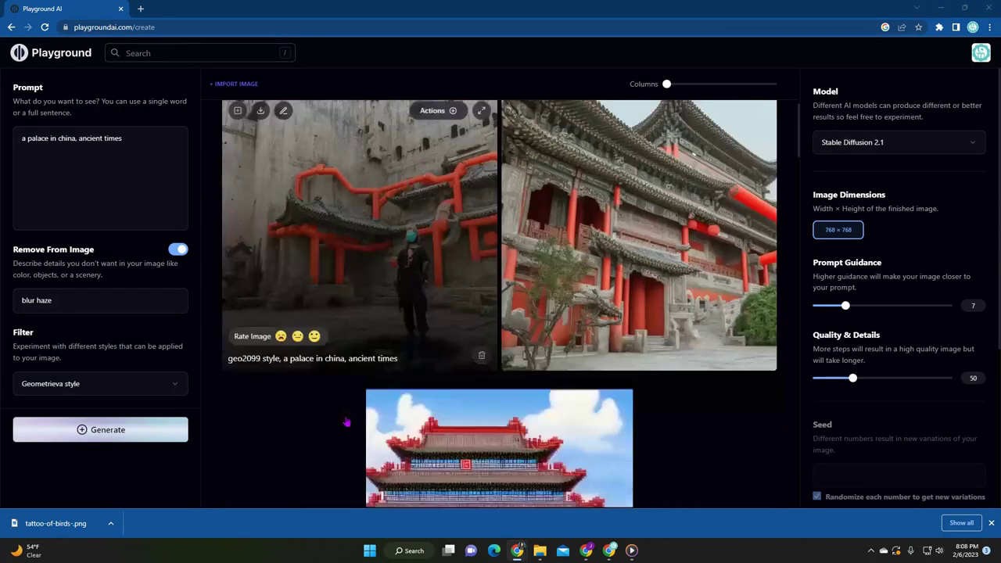
{"action": "scroll", "coordinate": [347, 422], "scroll_direction": "down", "scroll_amount": 1}
{"action": "scroll", "coordinate": [695, 468], "scroll_direction": "down", "scroll_amount": 3}
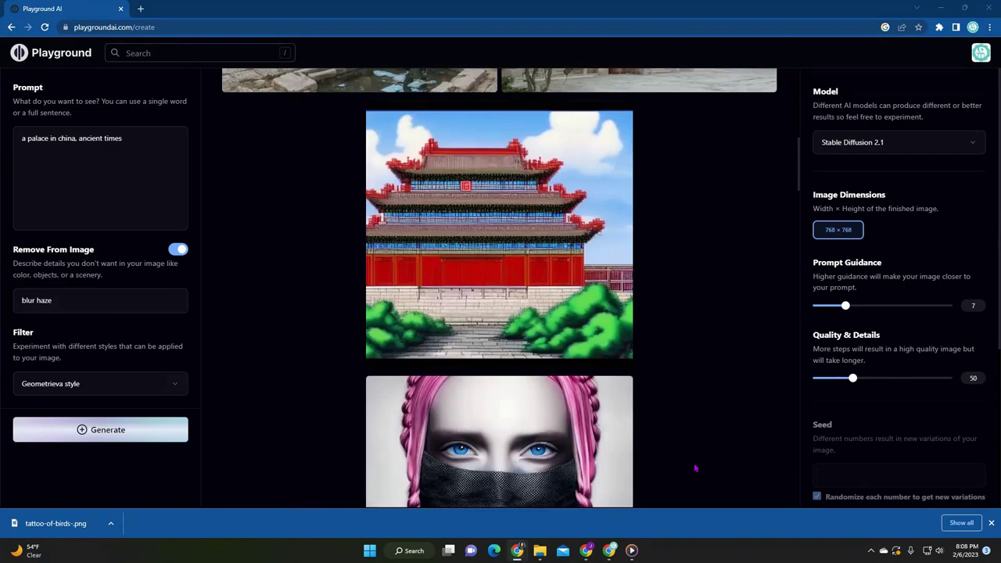
{"action": "scroll", "coordinate": [695, 468], "scroll_direction": "up", "scroll_amount": 15}
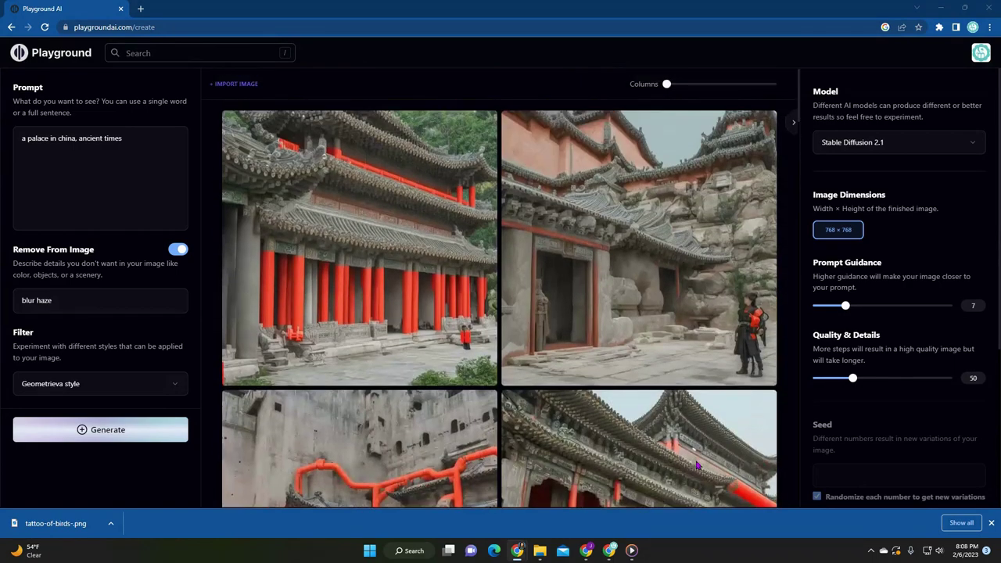
{"action": "scroll", "coordinate": [259, 425], "scroll_direction": "down", "scroll_amount": 10}
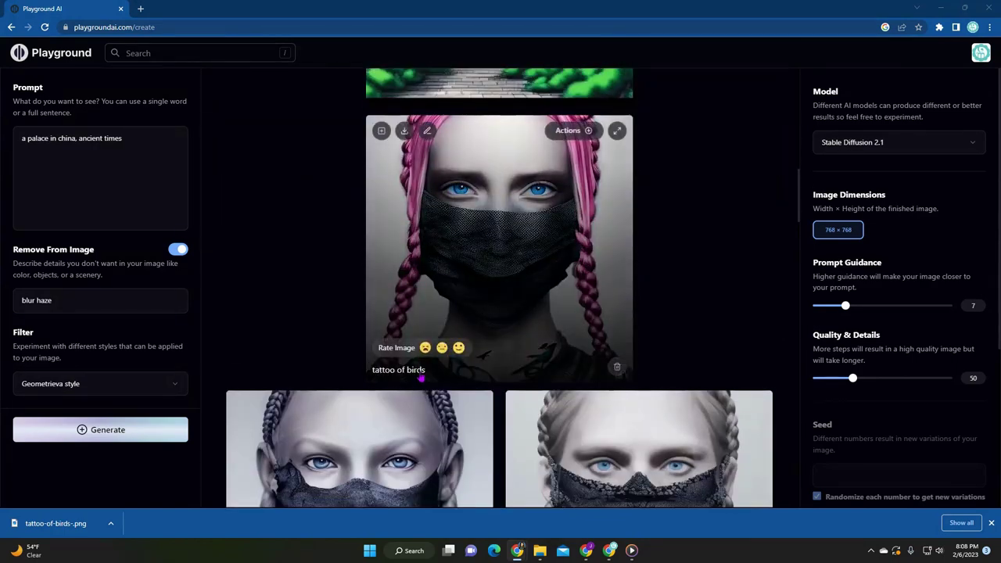
{"action": "scroll", "coordinate": [423, 374], "scroll_direction": "down", "scroll_amount": 7}
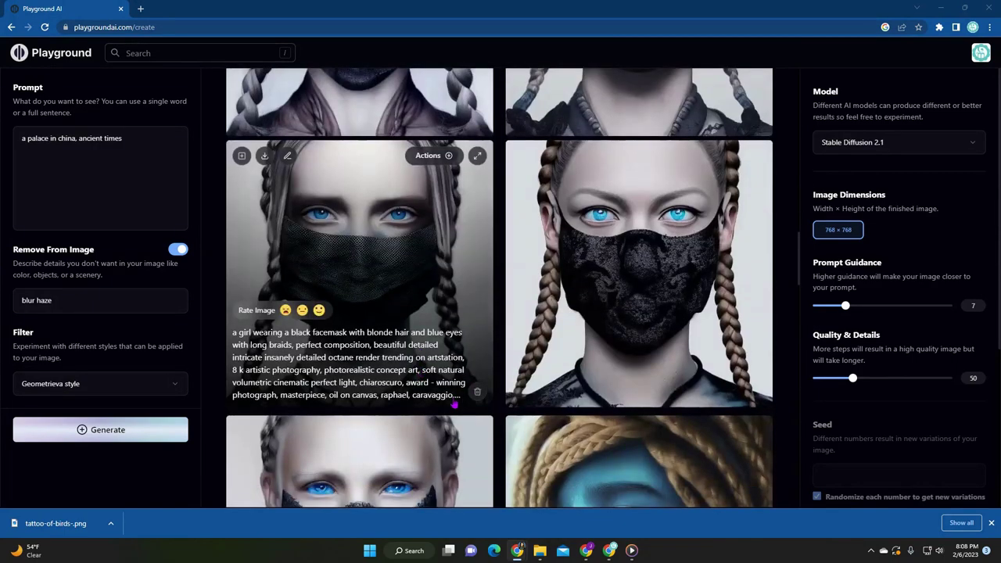
{"action": "left_click", "coordinate": [263, 350]}
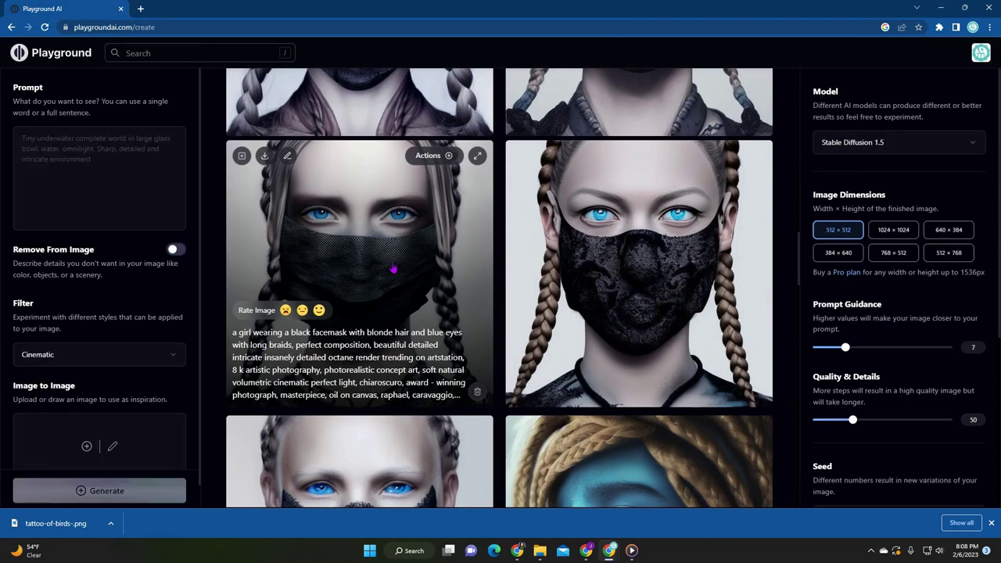
{"action": "left_click_drag", "start_coordinate": [127, 154], "coordinate": [11, 136]}
{"action": "key", "text": "ctrl+c"}
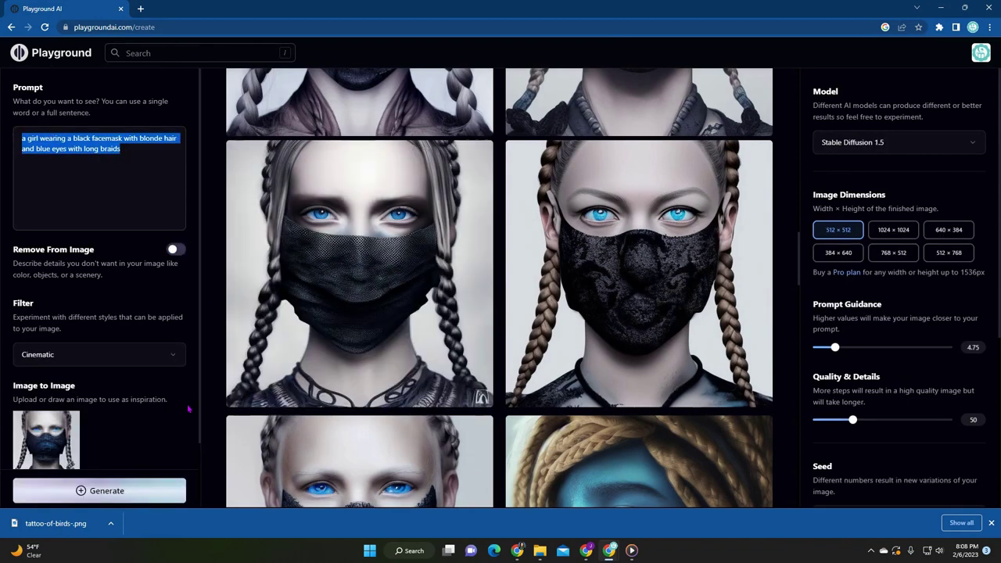
{"action": "scroll", "coordinate": [220, 284], "scroll_direction": "up", "scroll_amount": 15}
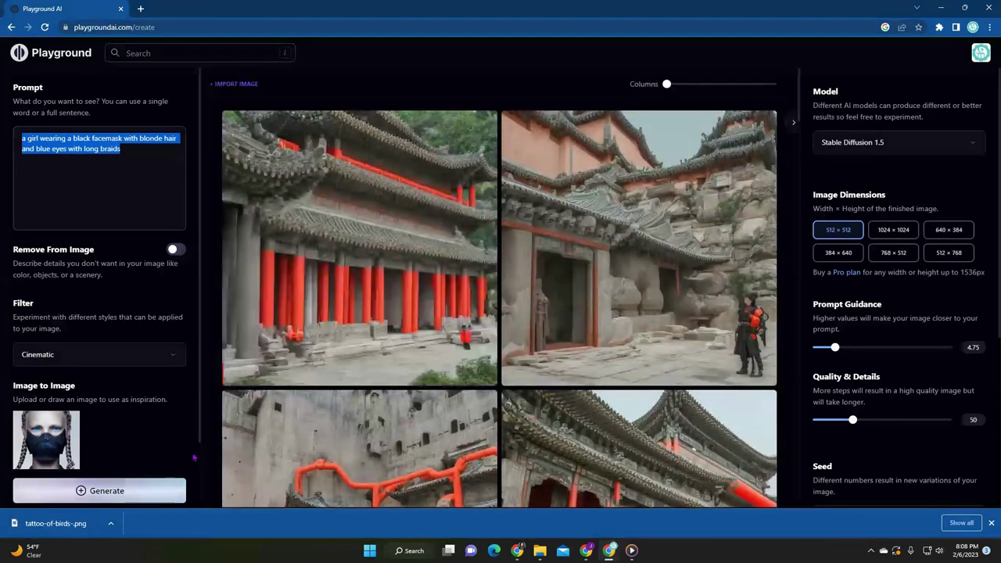
Paste the girl prompt and generate on Stable Diffusion 2.1 with the Close up portrait filter
{"action": "left_click", "coordinate": [907, 147]}
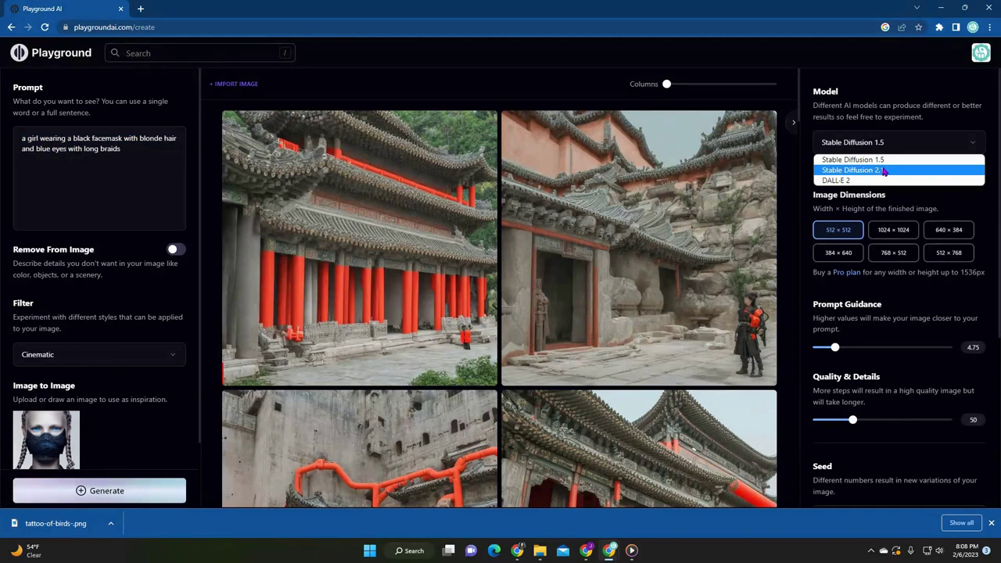
{"action": "left_click", "coordinate": [888, 169]}
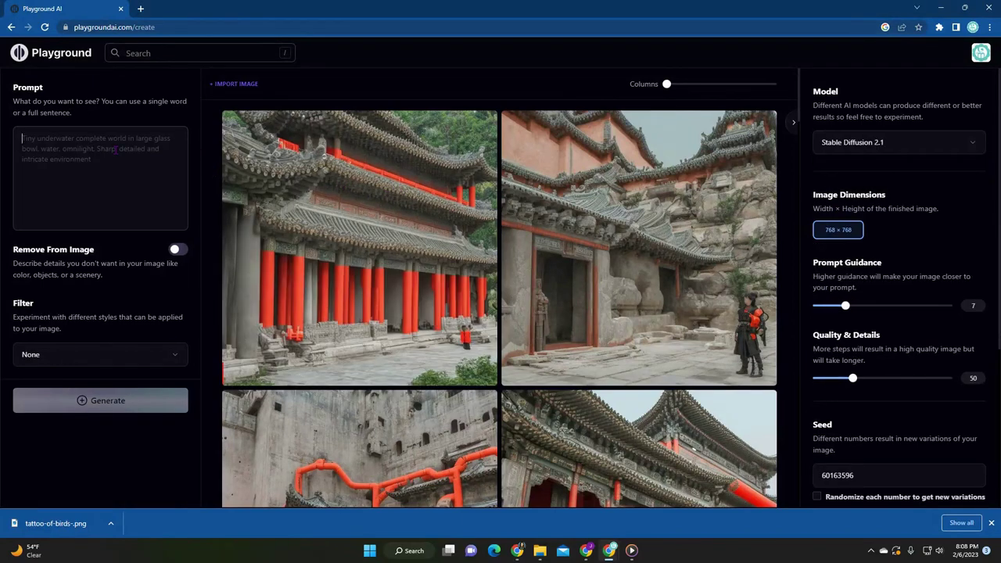
{"action": "key", "text": "ctrl+v"}
{"action": "left_click", "coordinate": [97, 362]}
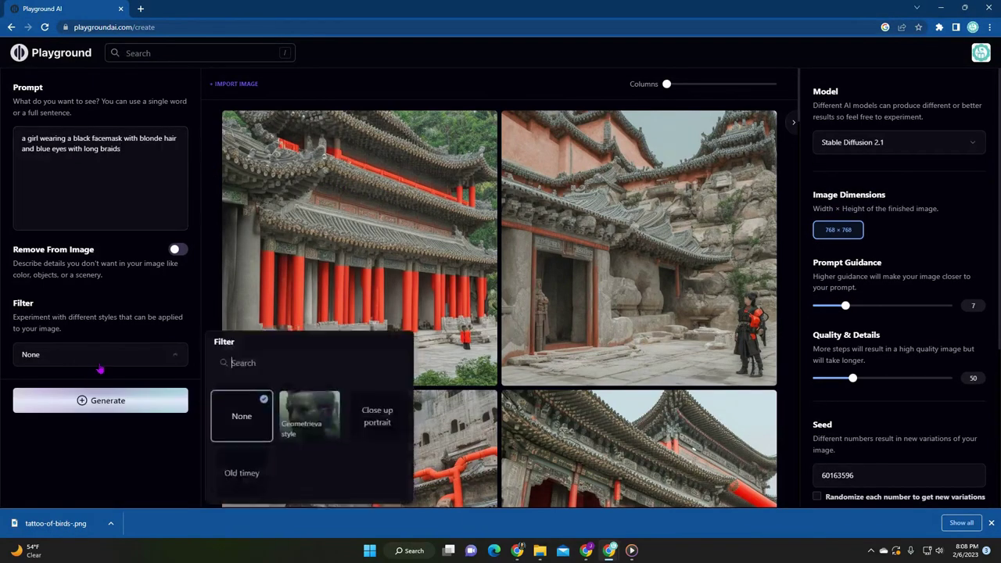
{"action": "left_click", "coordinate": [382, 433]}
{"action": "left_click", "coordinate": [110, 432]}
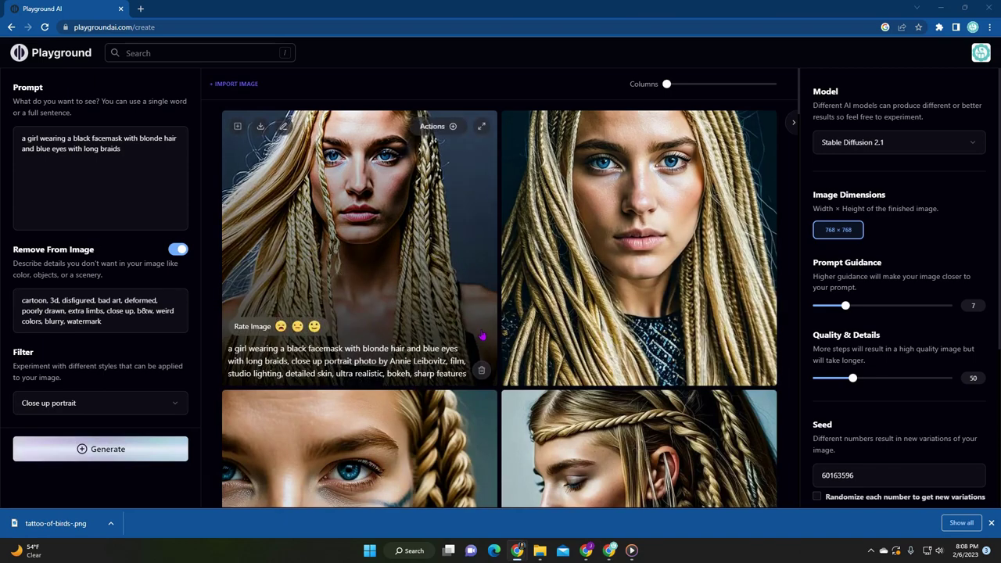
{"action": "scroll", "coordinate": [481, 332], "scroll_direction": "down", "scroll_amount": 2}
{"action": "scroll", "coordinate": [546, 328], "scroll_direction": "down", "scroll_amount": 1}
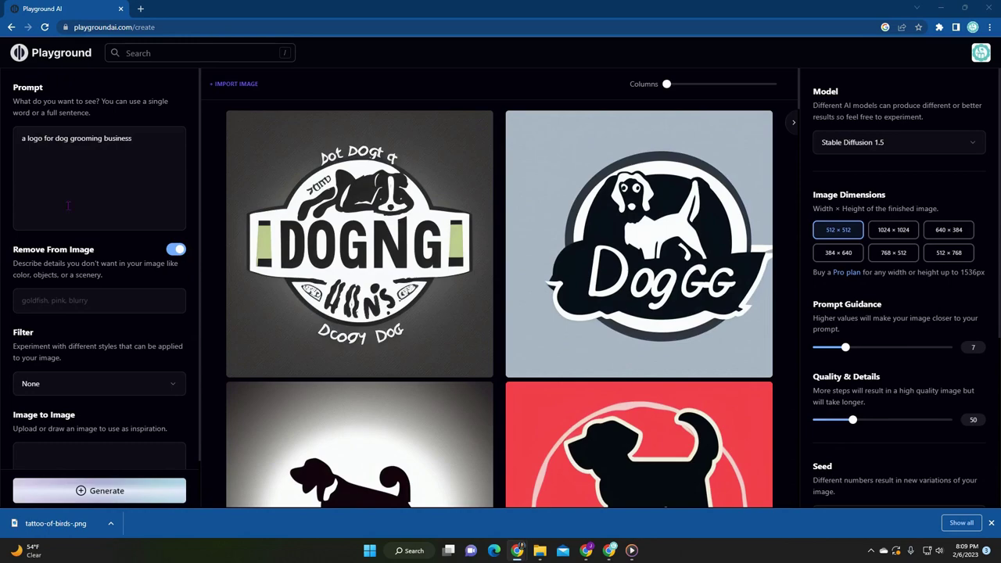
Change the prompt to 'cartoon logo for dog grooming business' and generate new logos
{"action": "scroll", "coordinate": [568, 370], "scroll_direction": "down", "scroll_amount": 7}
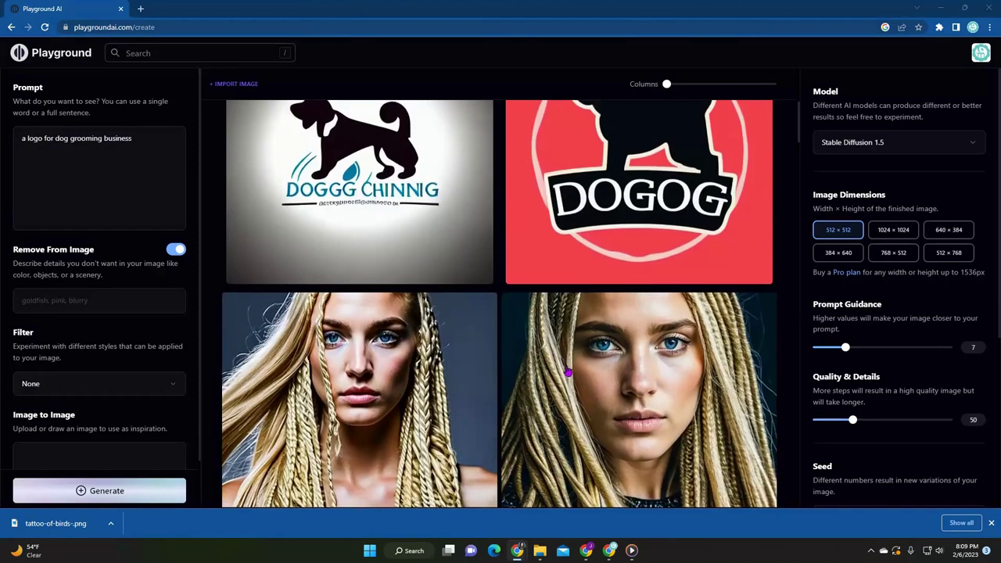
{"action": "scroll", "coordinate": [568, 373], "scroll_direction": "up", "scroll_amount": 5}
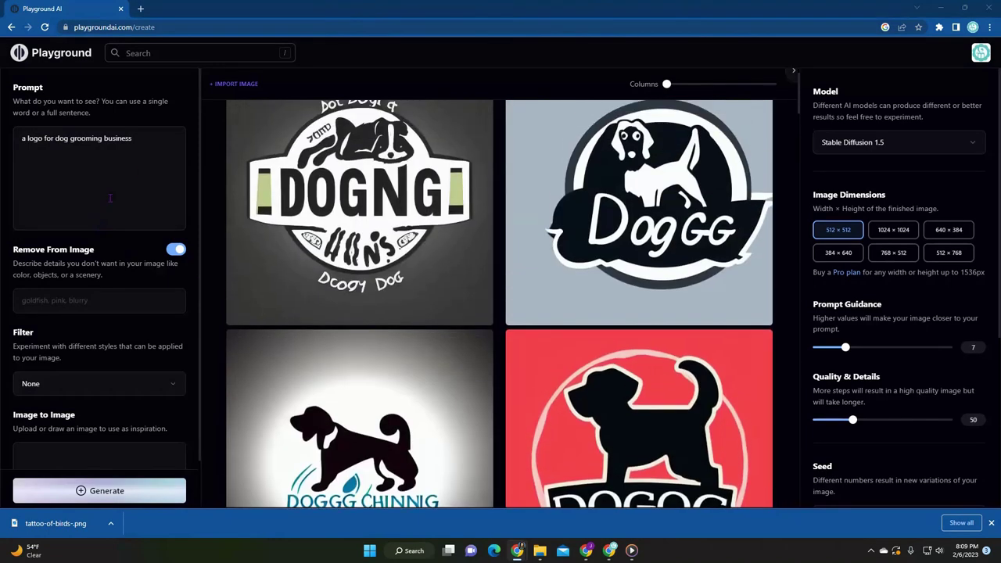
{"action": "left_click", "coordinate": [150, 143]}
{"action": "type", "text": "cartoon"}
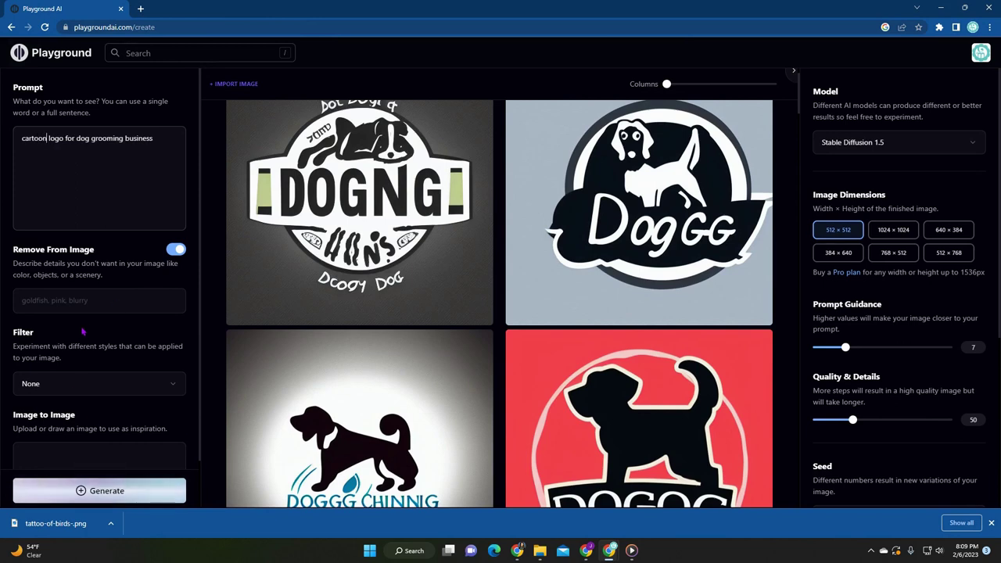
{"action": "left_click", "coordinate": [128, 490]}
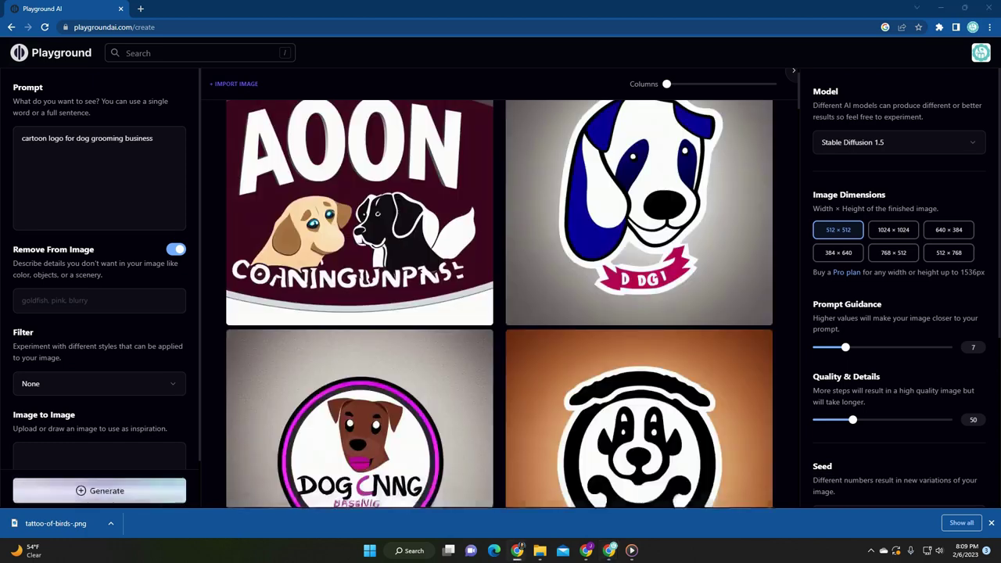
{"action": "scroll", "coordinate": [470, 355], "scroll_direction": "down", "scroll_amount": 4}
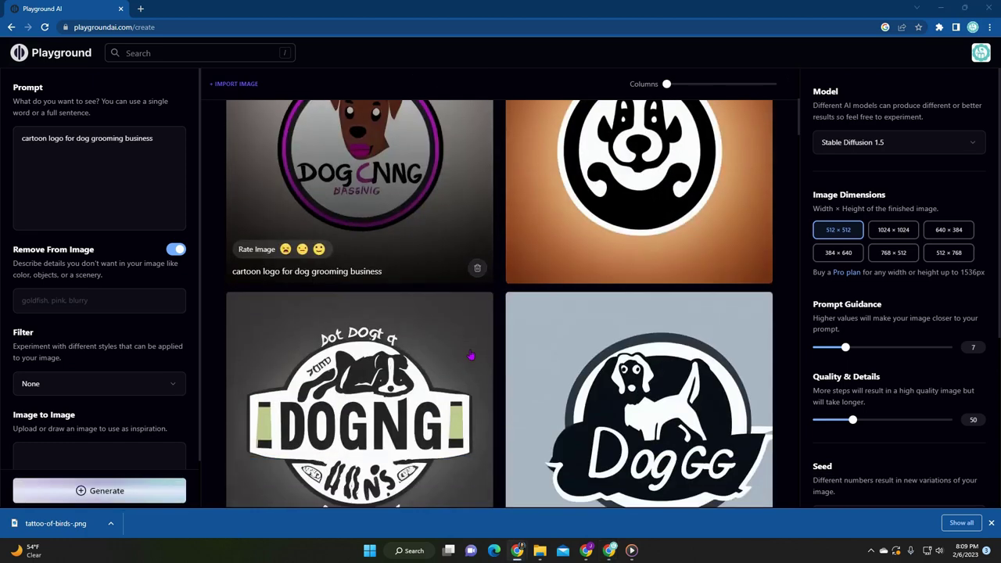
{"action": "scroll", "coordinate": [472, 355], "scroll_direction": "up", "scroll_amount": 5}
{"action": "mouse_move", "coordinate": [469, 353]}
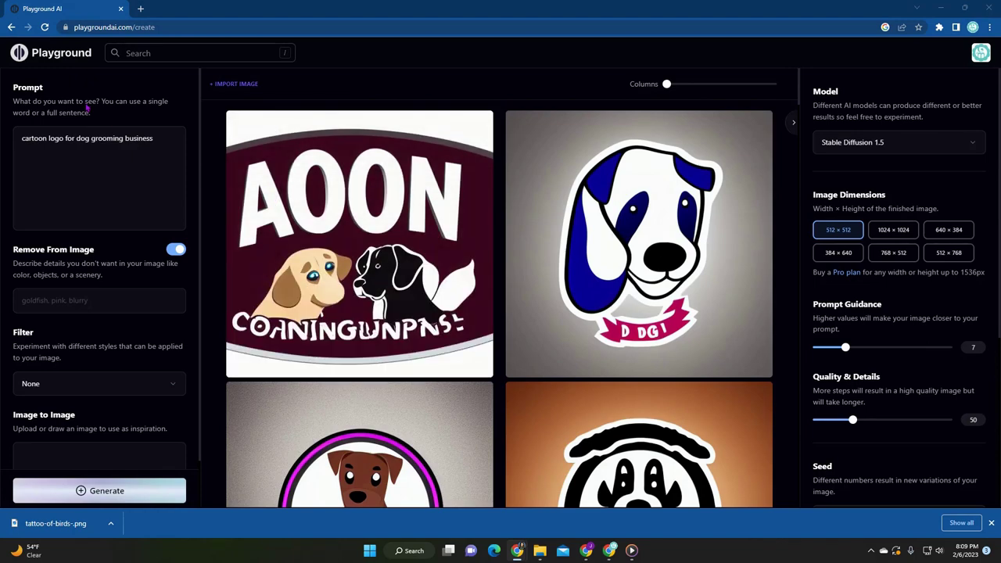
{"action": "left_click", "coordinate": [55, 53]}
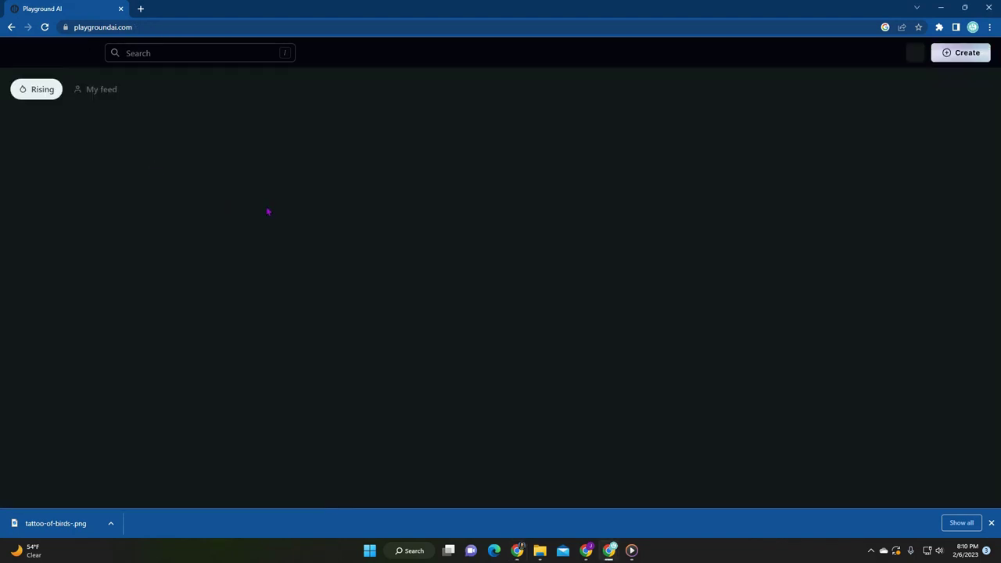
{"action": "scroll", "coordinate": [483, 410], "scroll_direction": "down", "scroll_amount": 3}
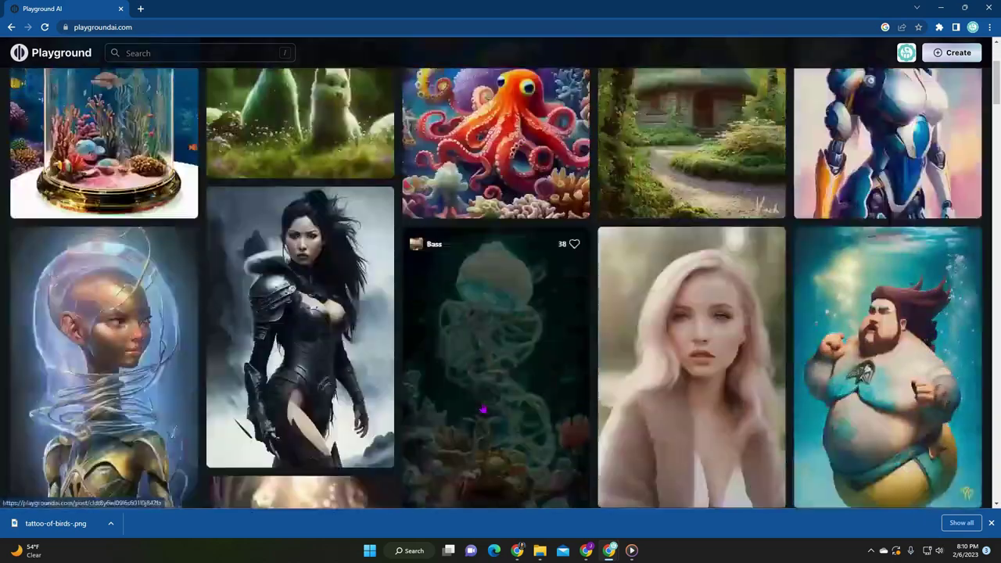
{"action": "scroll", "coordinate": [780, 396], "scroll_direction": "down", "scroll_amount": 20}
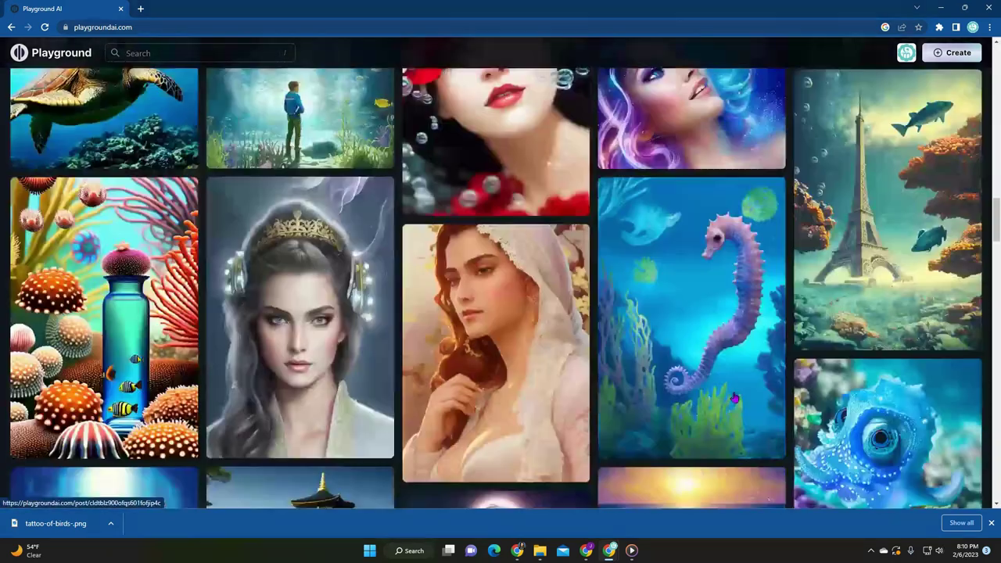
{"action": "mouse_move", "coordinate": [735, 399]}
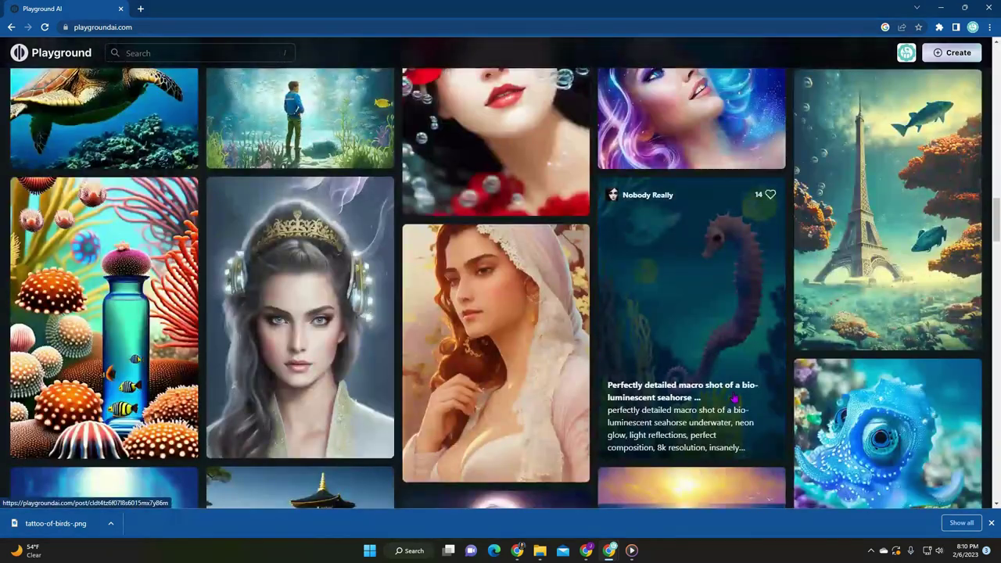
{"action": "scroll", "coordinate": [736, 399], "scroll_direction": "down", "scroll_amount": 2}
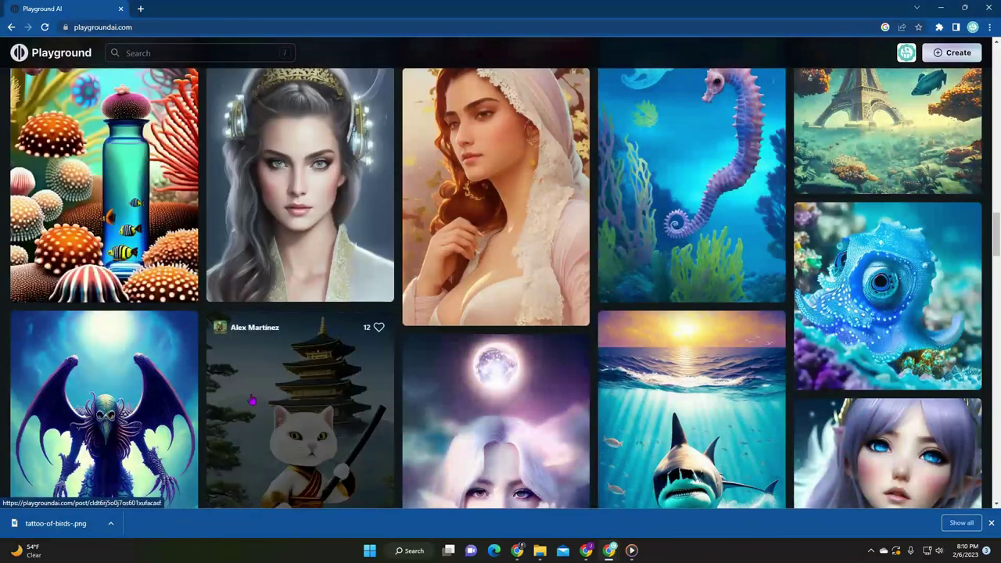
{"action": "scroll", "coordinate": [259, 403], "scroll_direction": "down", "scroll_amount": 3}
{"action": "scroll", "coordinate": [331, 412], "scroll_direction": "up", "scroll_amount": 4}
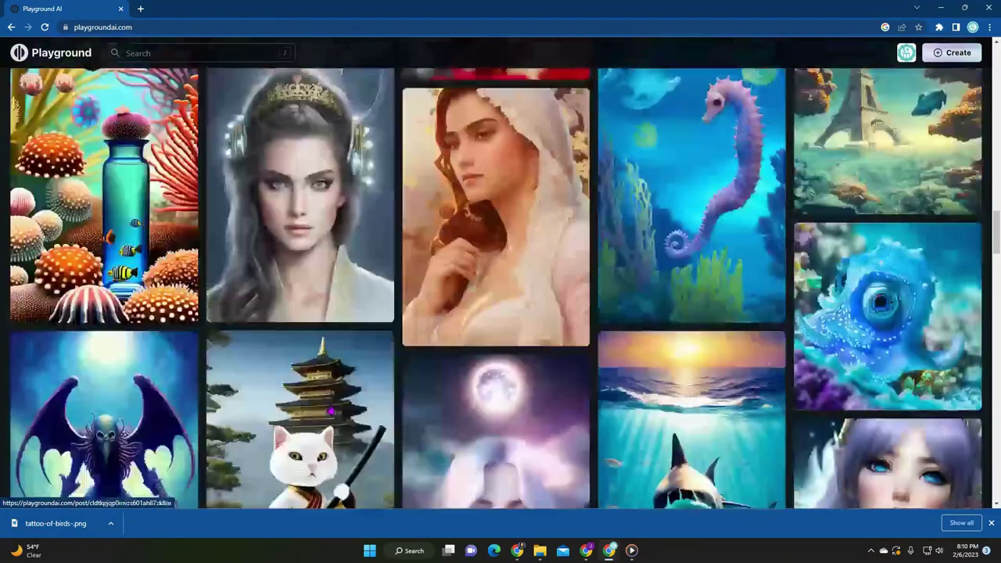
{"action": "scroll", "coordinate": [331, 413], "scroll_direction": "up", "scroll_amount": 3}
{"action": "scroll", "coordinate": [82, 263], "scroll_direction": "down", "scroll_amount": 2}
{"action": "left_click", "coordinate": [82, 262]}
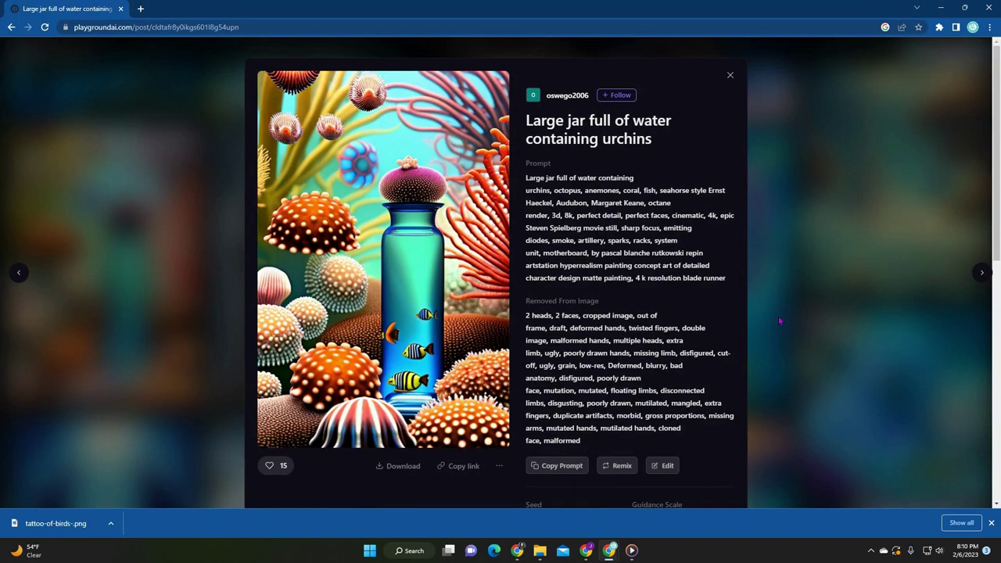
{"action": "left_click", "coordinate": [828, 319]}
{"action": "scroll", "coordinate": [642, 399], "scroll_direction": "down", "scroll_amount": 2}
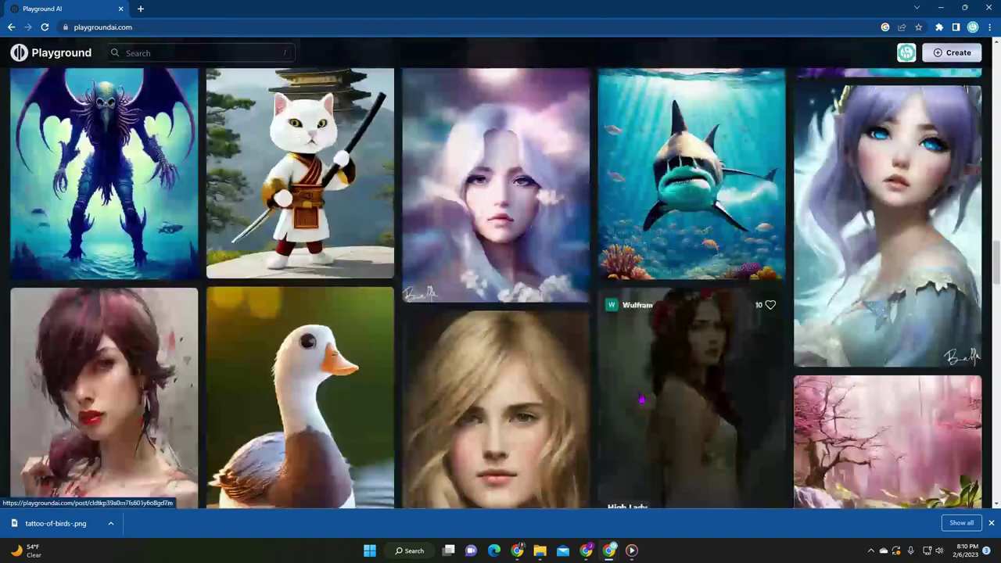
{"action": "scroll", "coordinate": [642, 399], "scroll_direction": "down", "scroll_amount": 1}
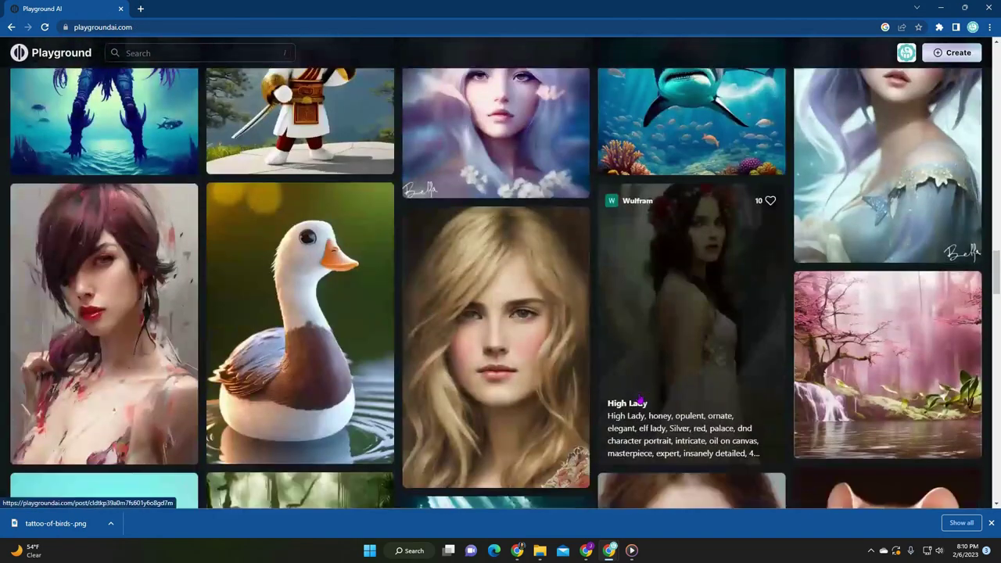
{"action": "scroll", "coordinate": [641, 400], "scroll_direction": "down", "scroll_amount": 1}
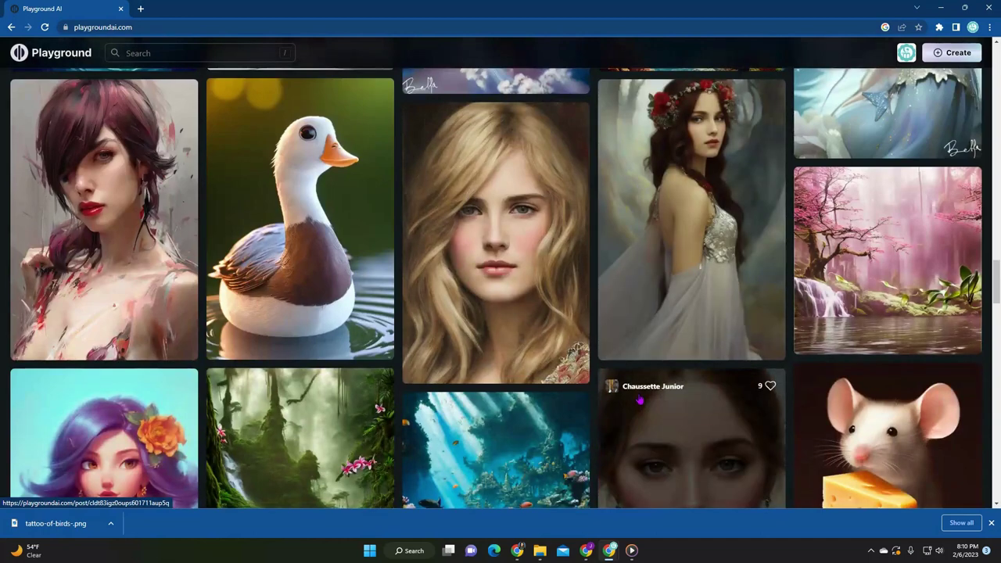
{"action": "scroll", "coordinate": [321, 366], "scroll_direction": "down", "scroll_amount": 4}
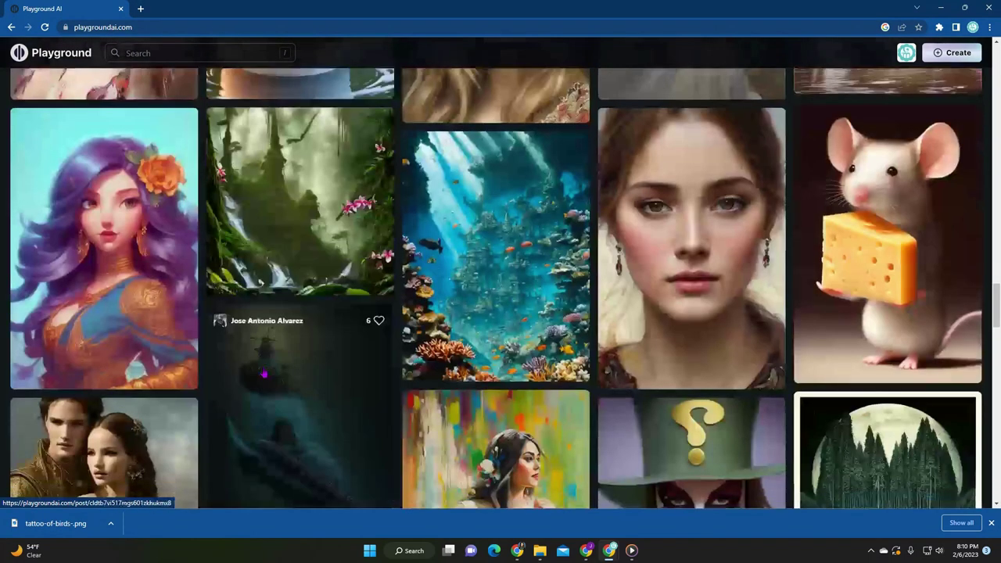